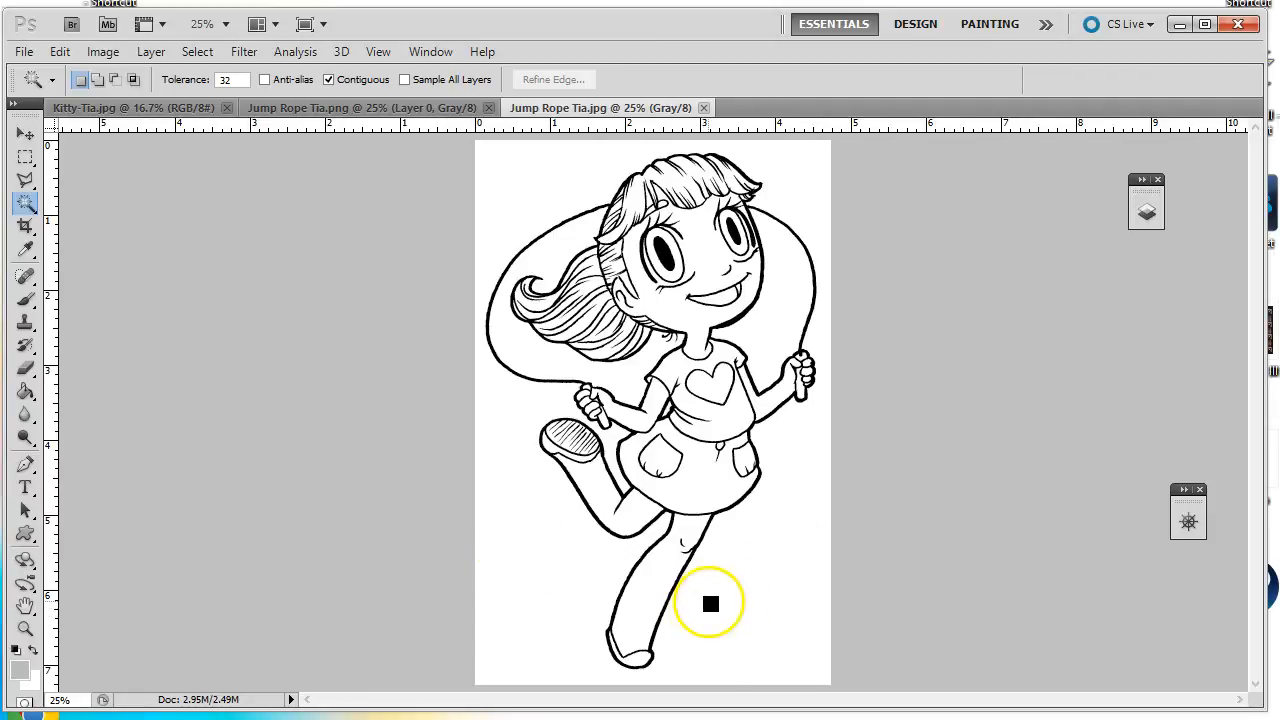
Step: Compare the background of Jump Rope Tia.png with that of Jump Rope Tia.jpg
left_click(375, 110)
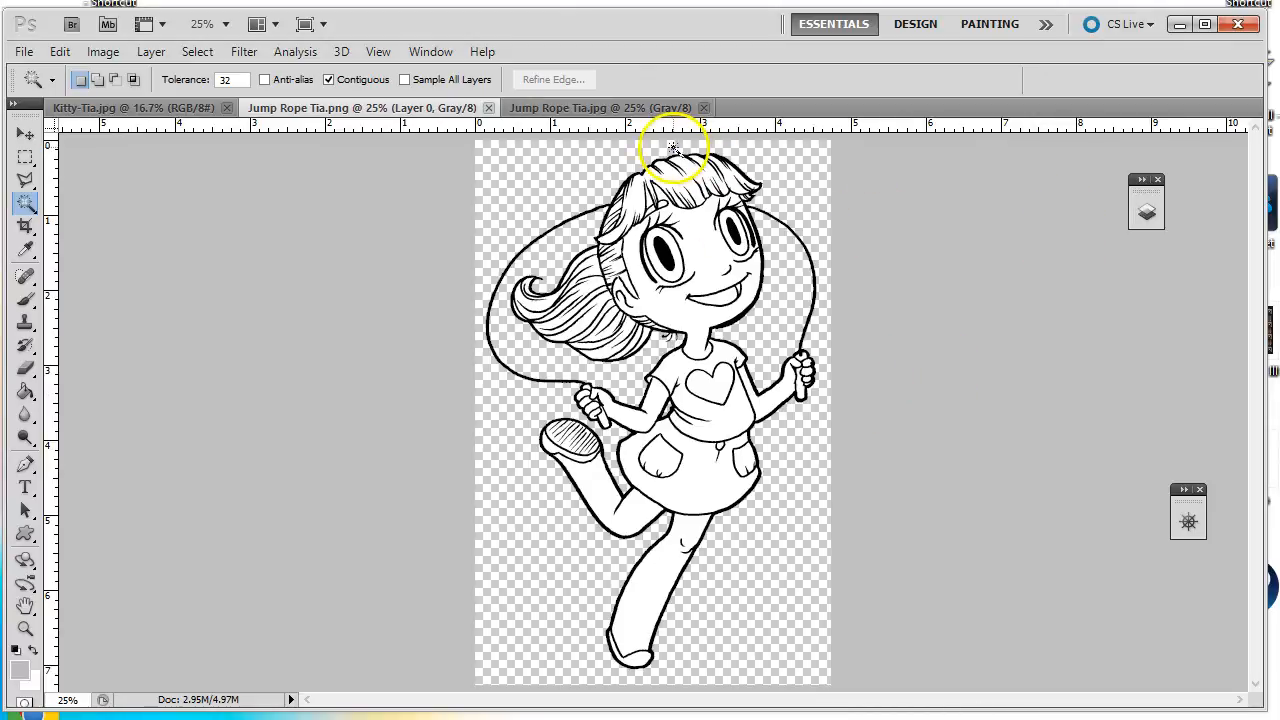
left_click(610, 108)
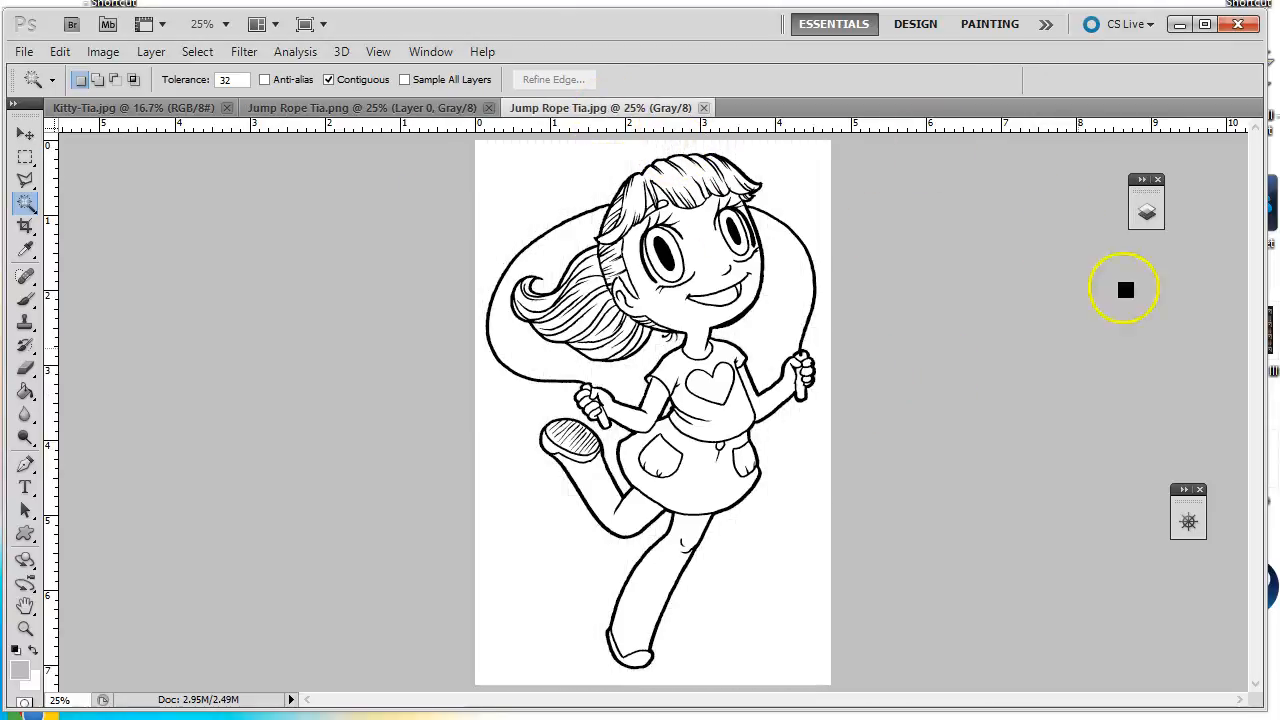
left_click(1048, 410)
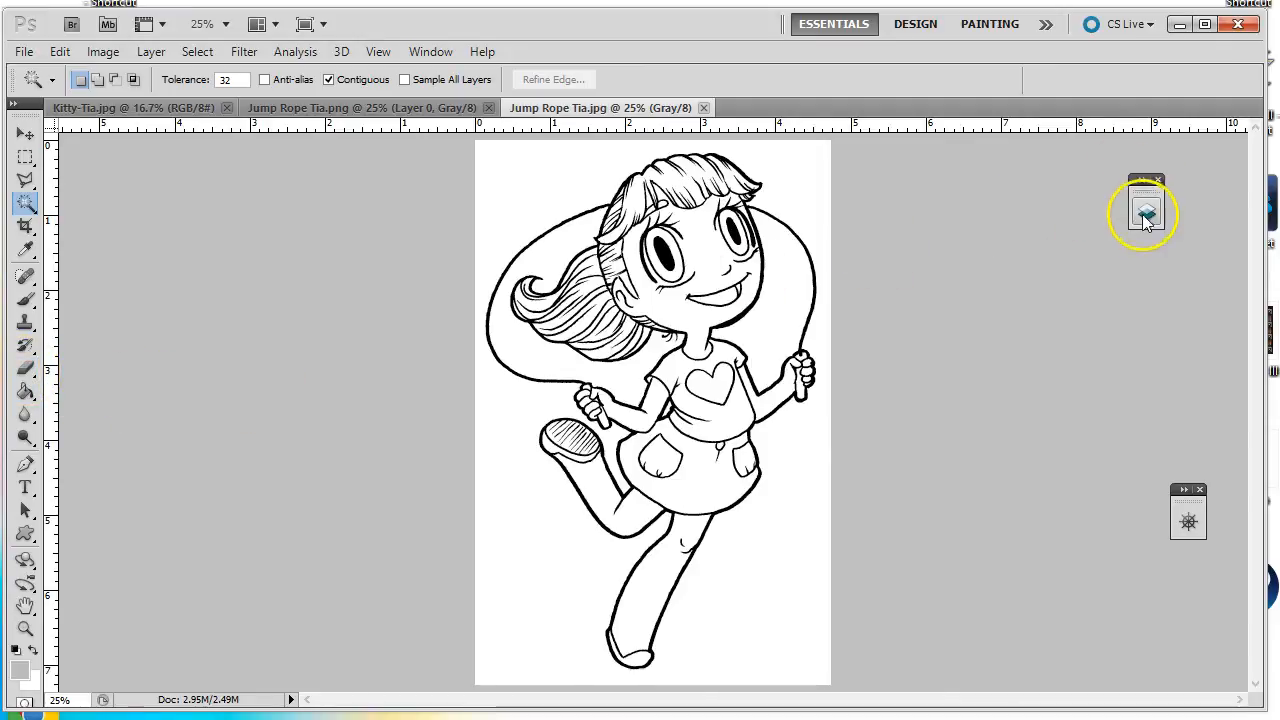
left_click(430, 51)
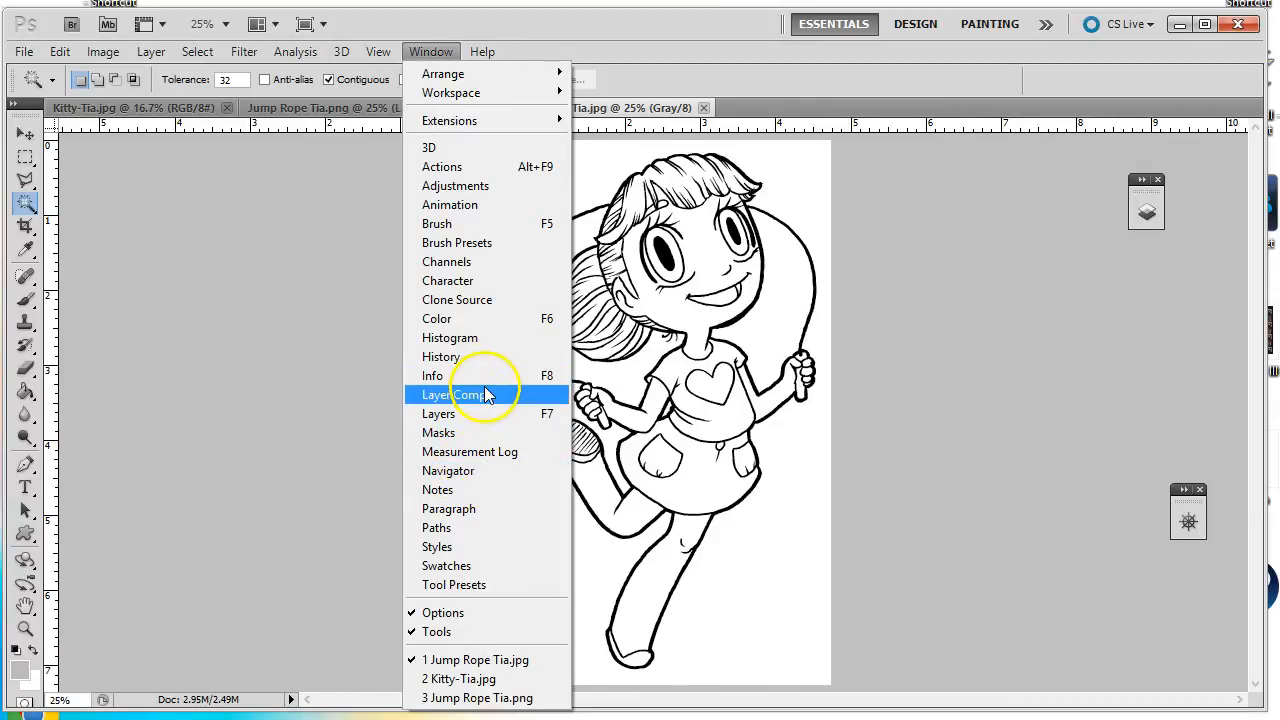
left_click(905, 413)
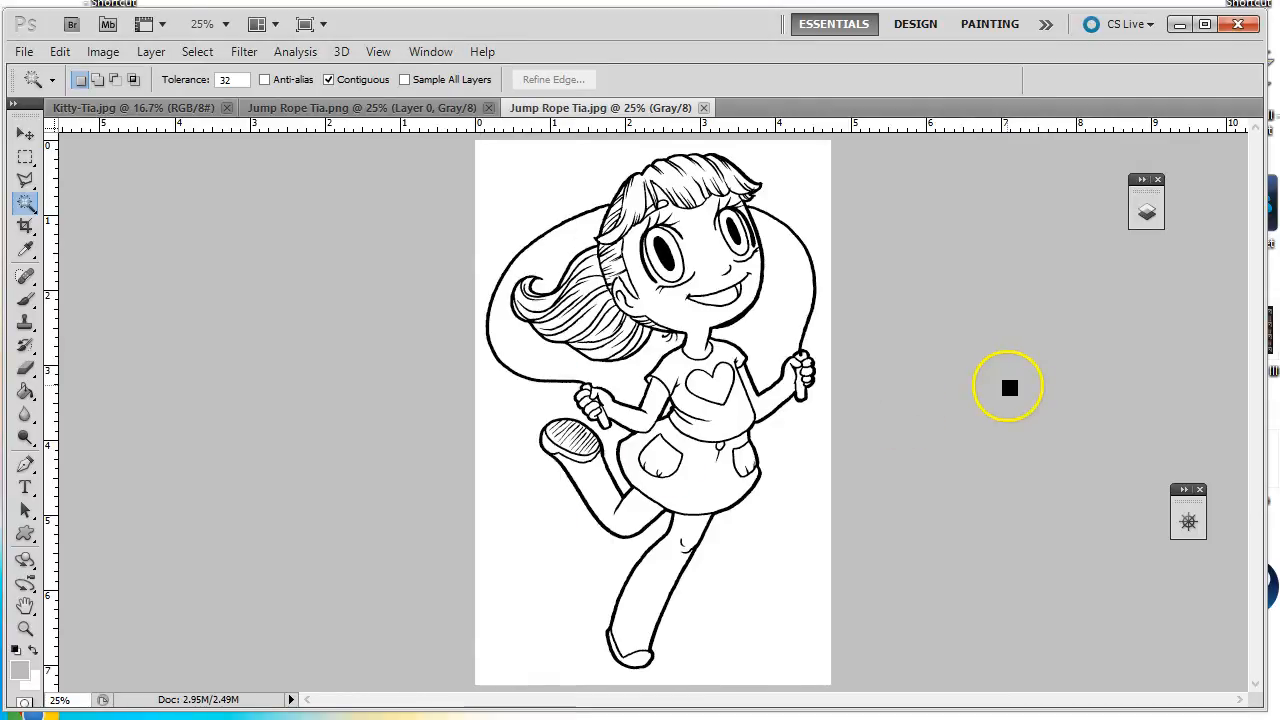
Step: Unlock the Background layer of Jump Rope Tia.jpg by discarding its lock, making it an ordinary layer
left_click(1146, 212)
left_click(25, 133)
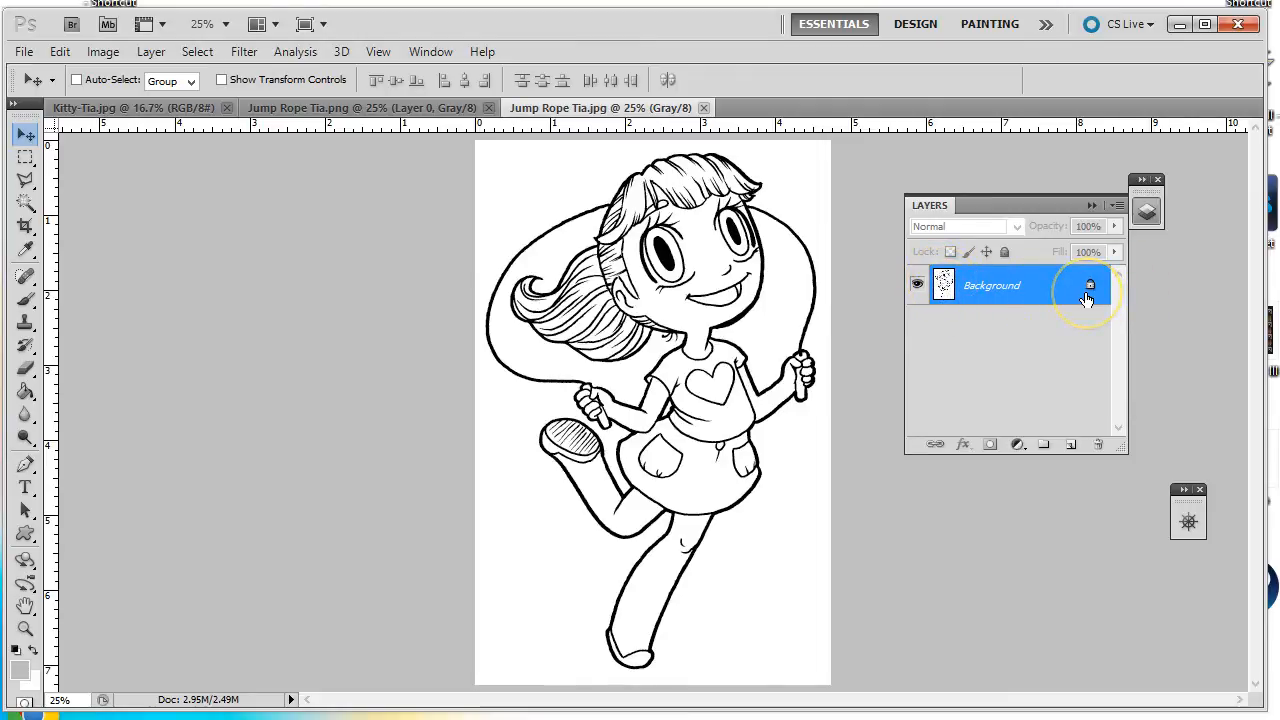
mouse_move(1087, 298)
left_click_drag(1089, 287, 1097, 445)
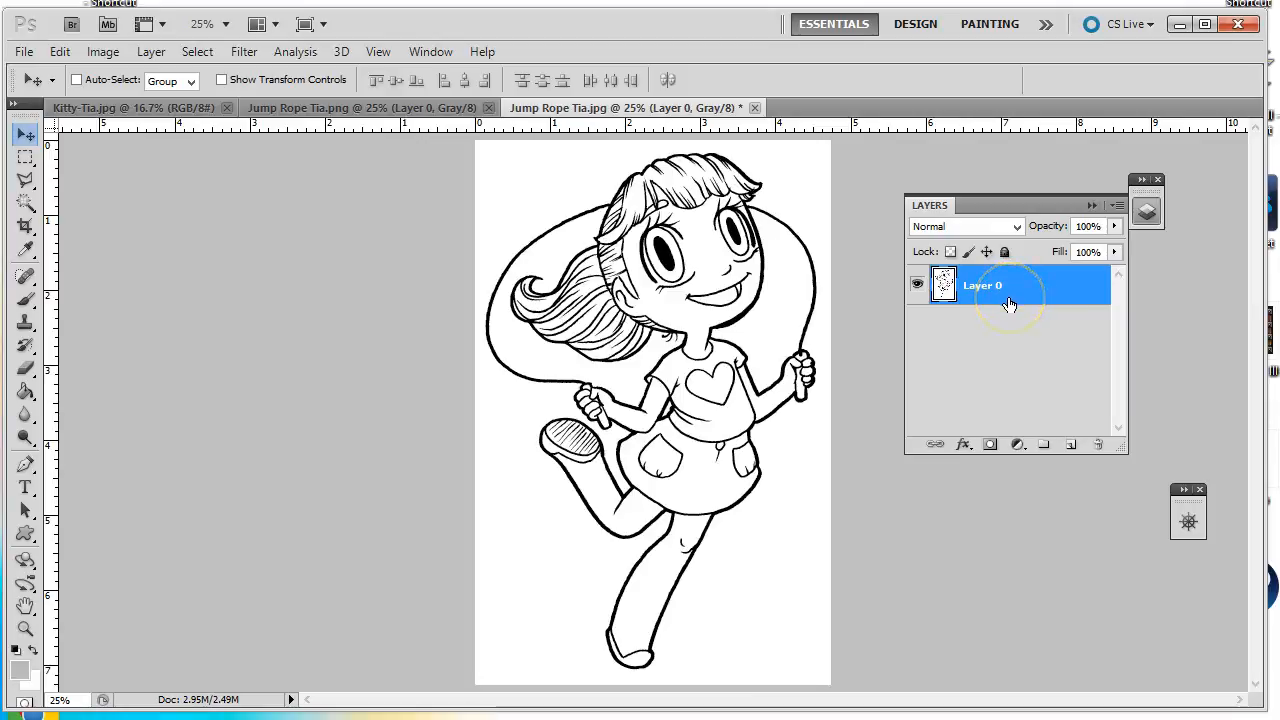
key("ctrl+z")
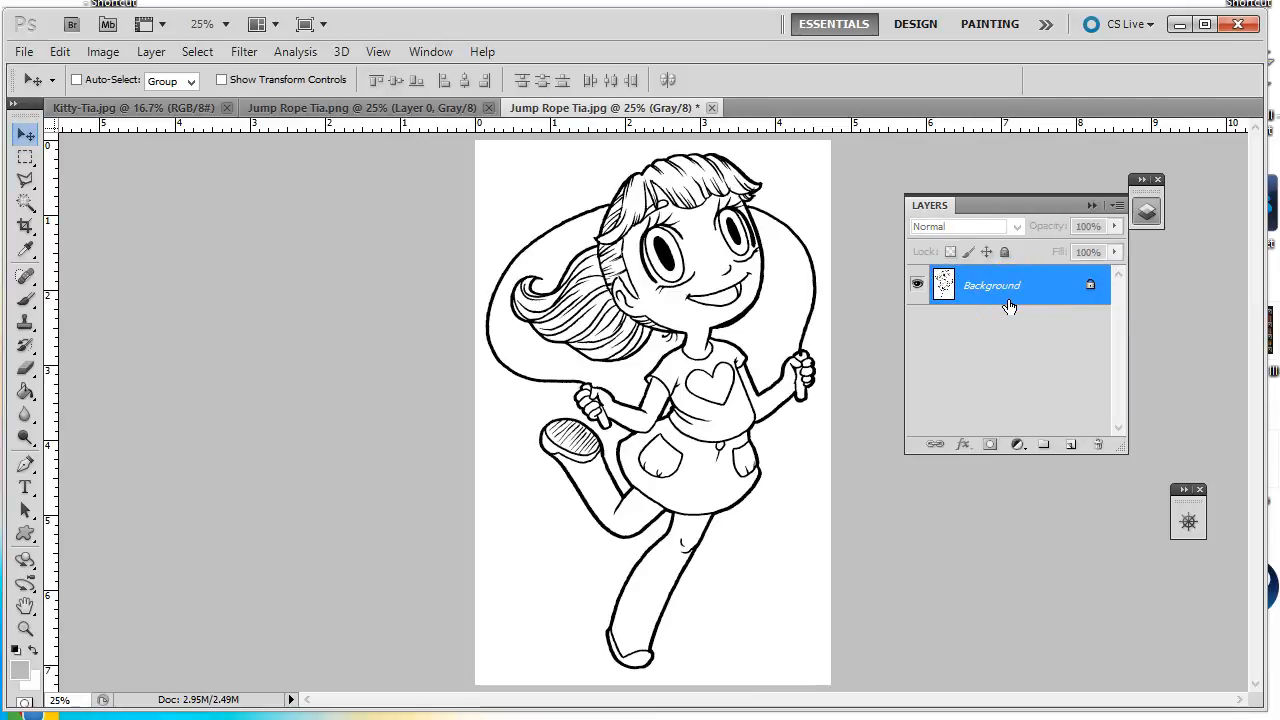
left_click_drag(1090, 285, 1097, 443)
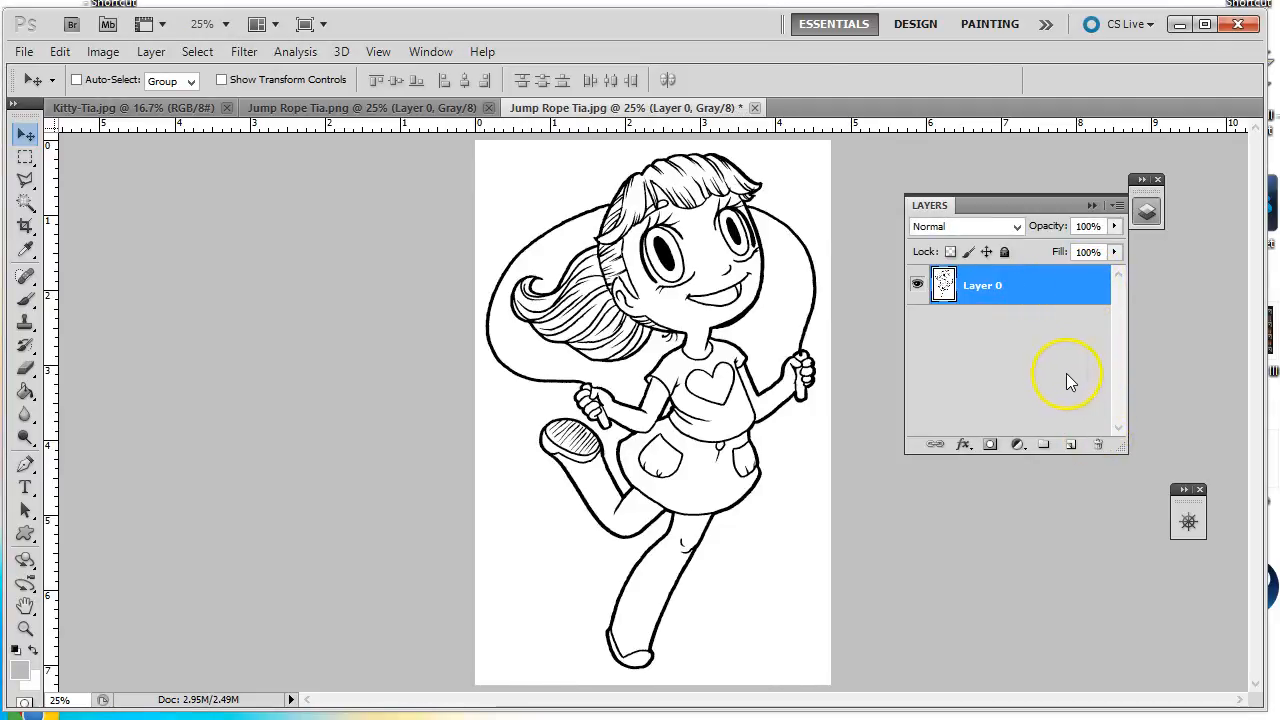
left_click(1145, 215)
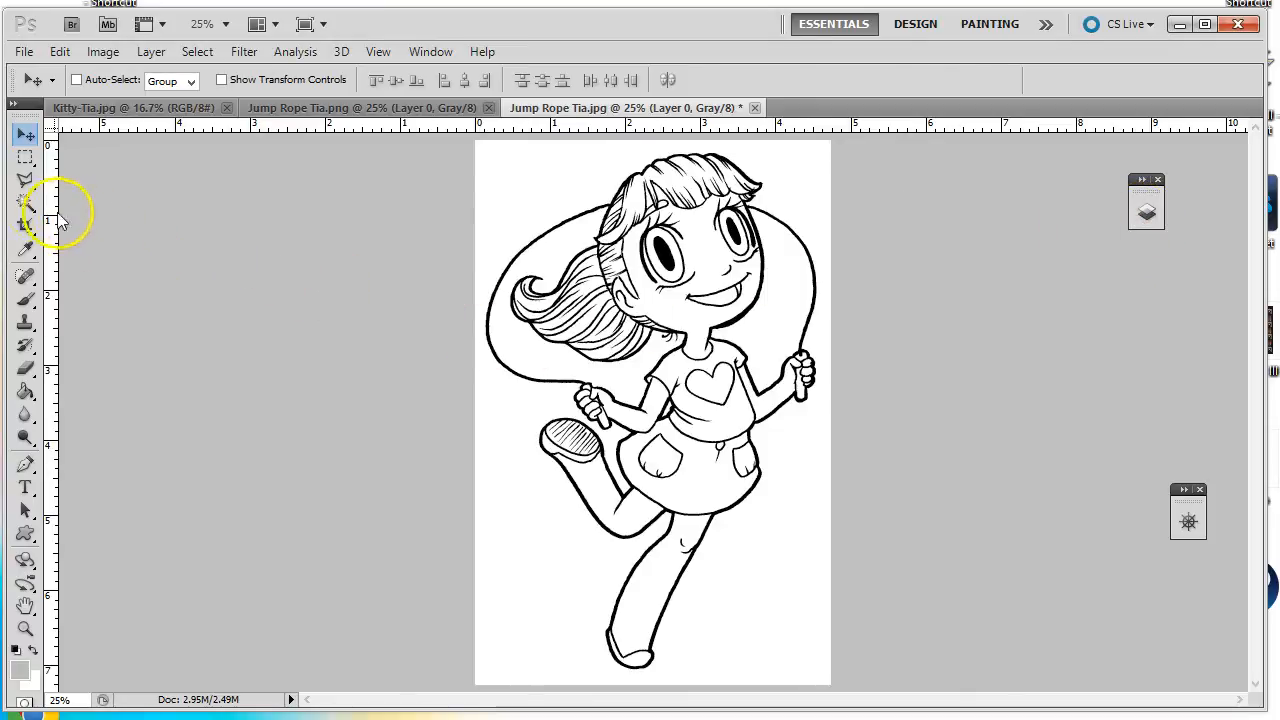
Step: Select the white background with the Magic Wand, adding the enclosed areas inside the jump rope around the girl to the selection
left_click(25, 203)
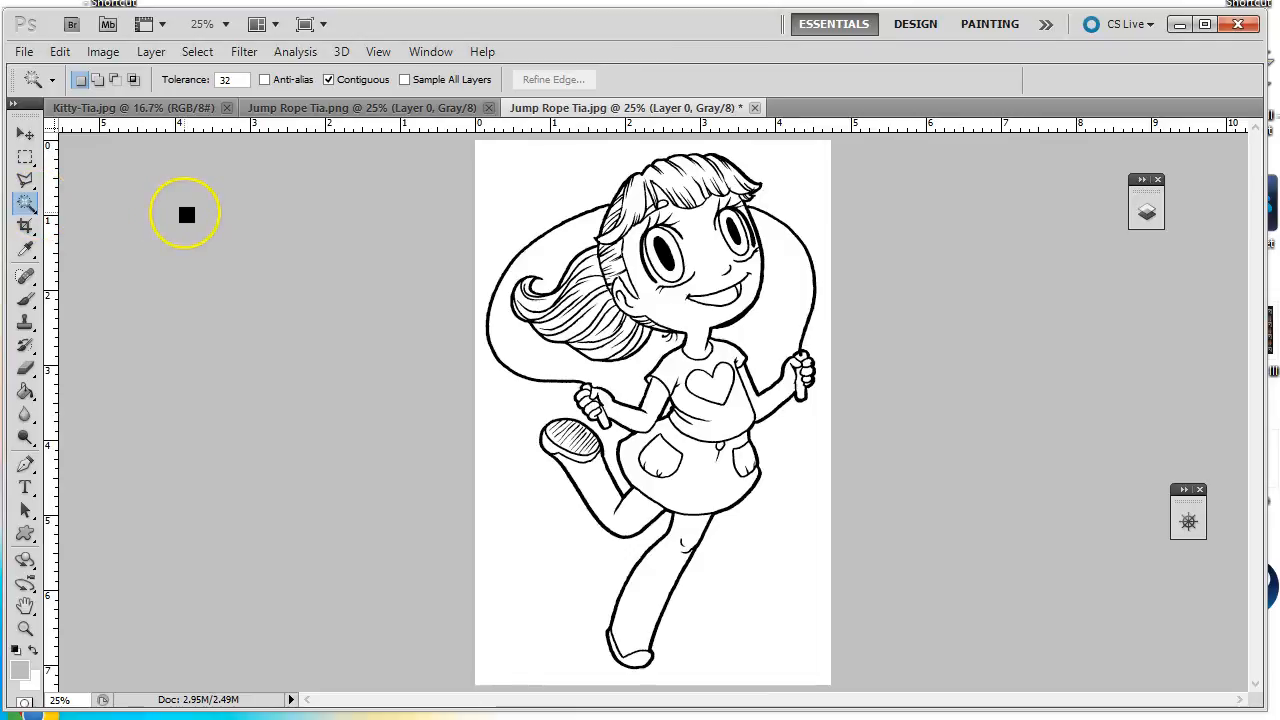
left_click(537, 183)
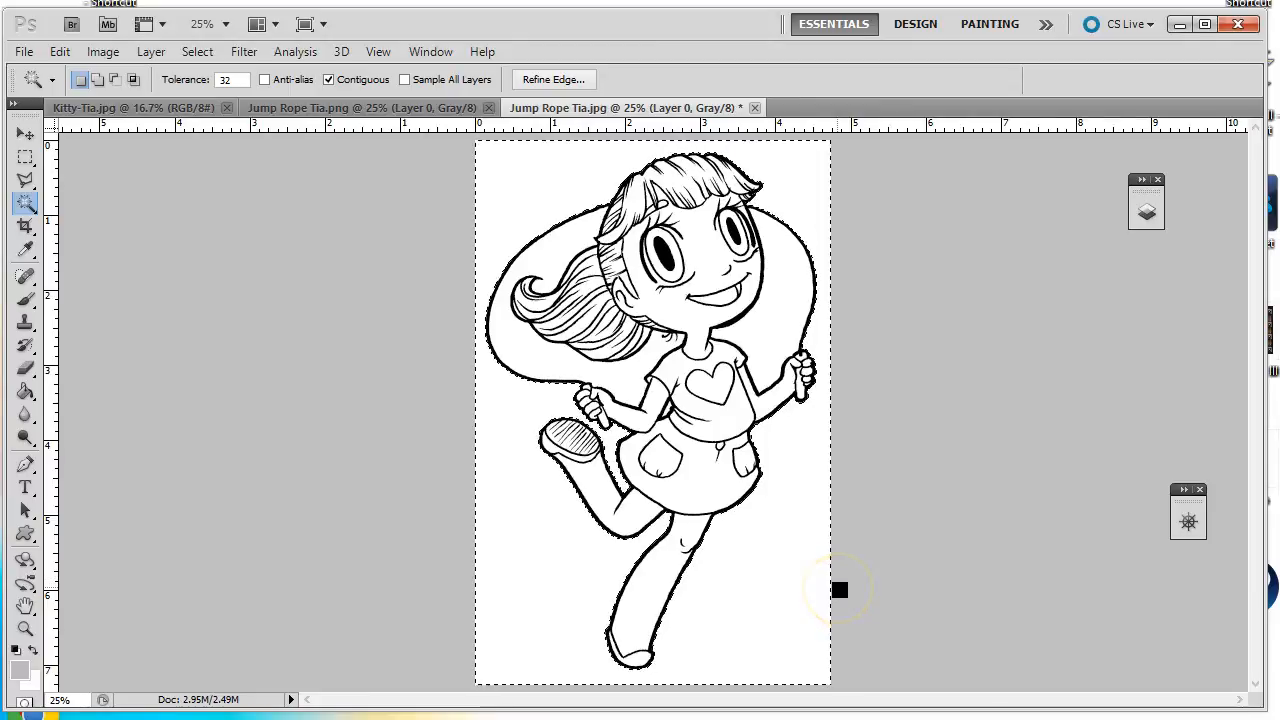
key("shift")
left_click(783, 314, "shift")
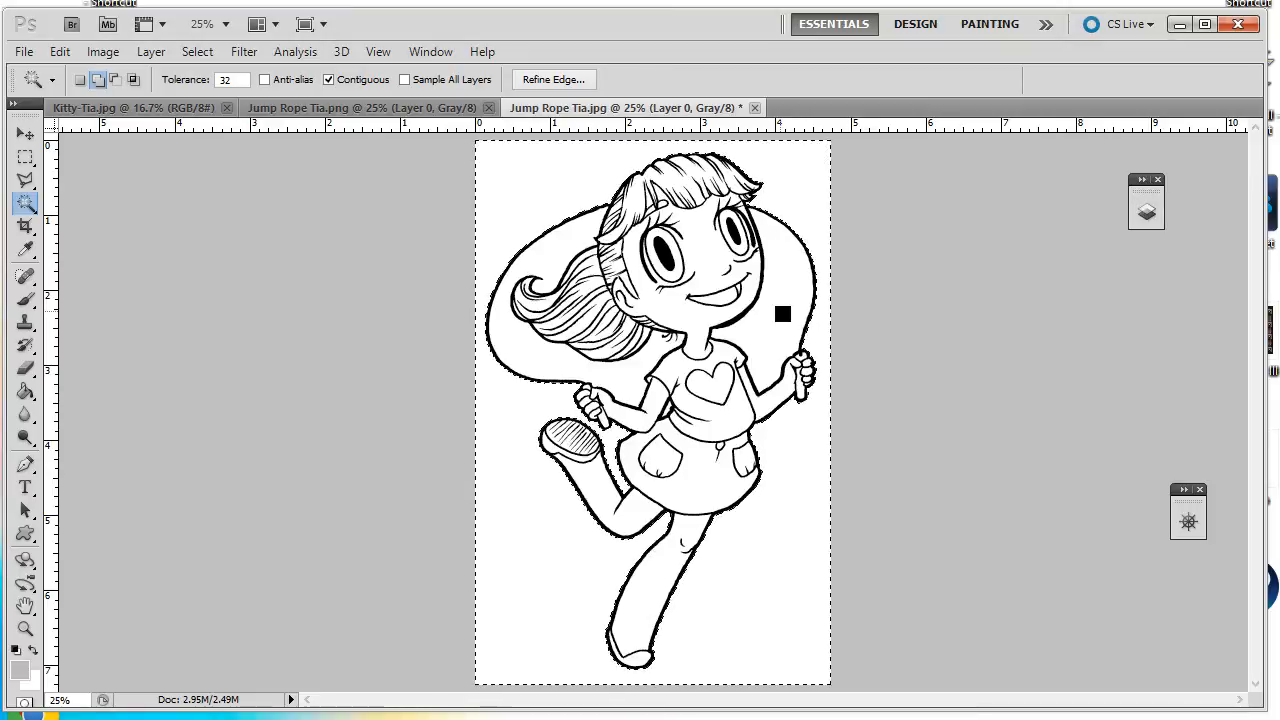
left_click(739, 330, "shift")
left_click(615, 376, "shift")
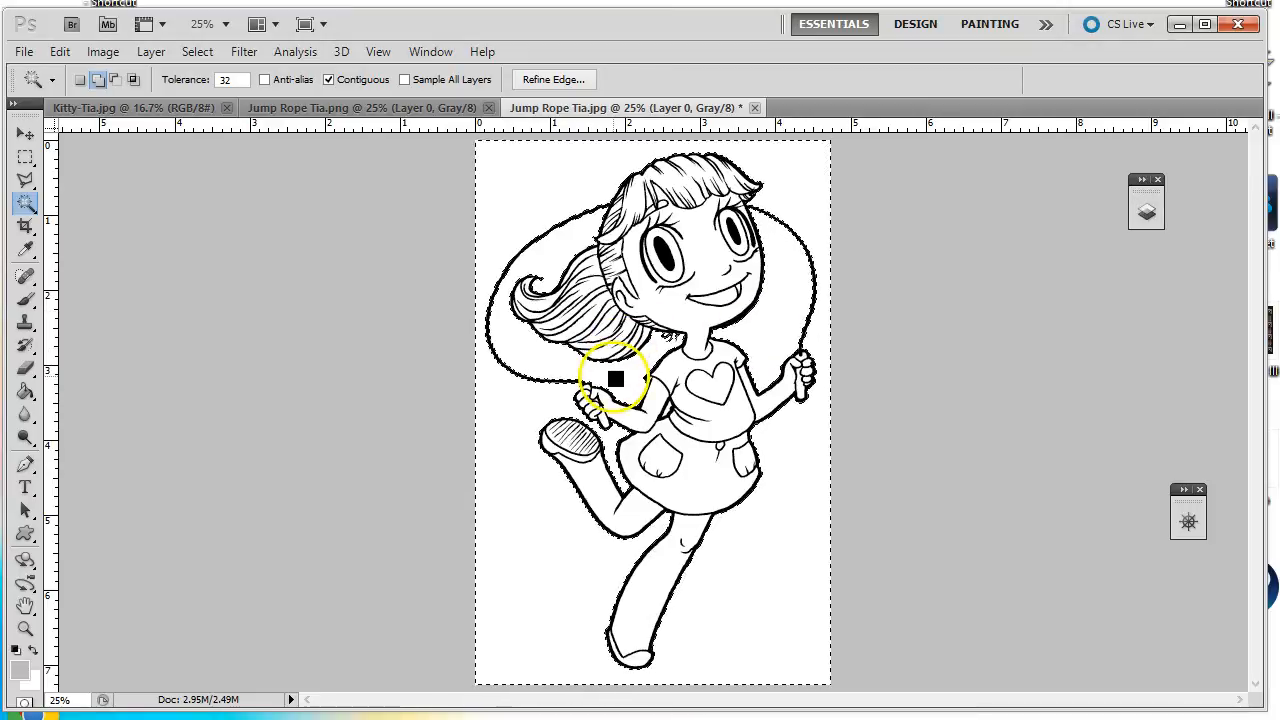
left_click(667, 409, "shift")
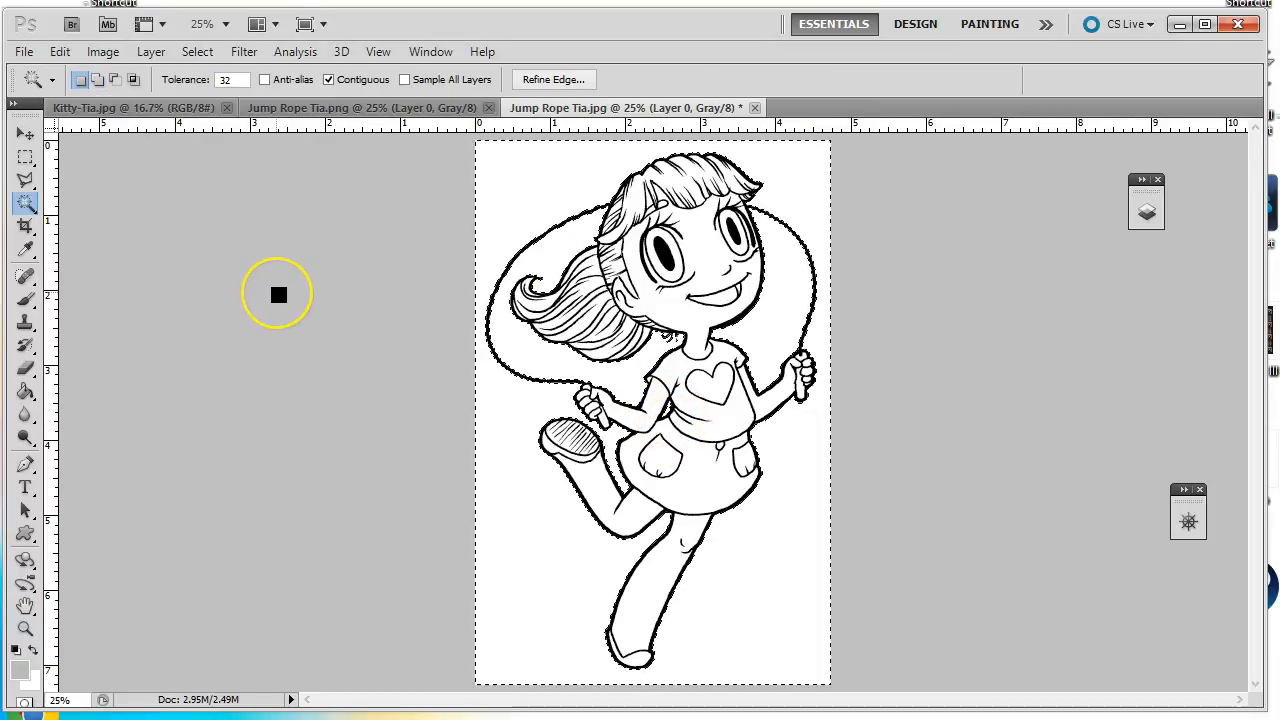
left_click(280, 300)
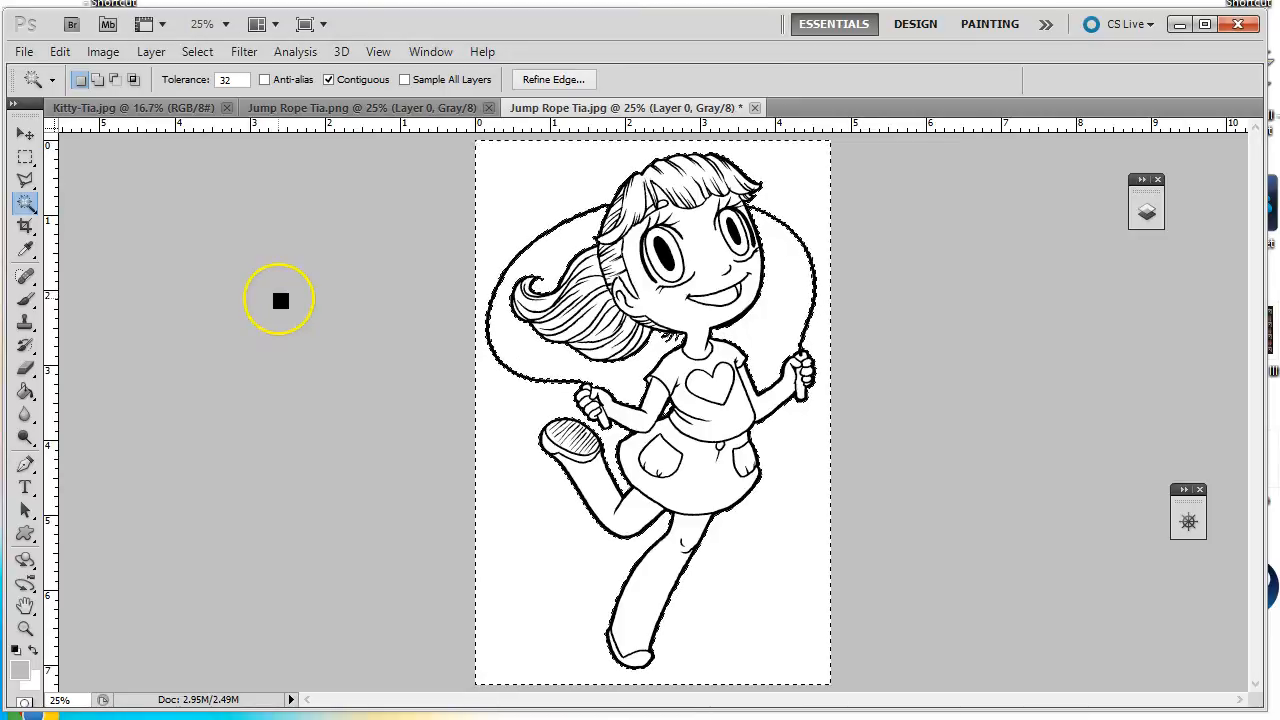
Step: Erase the selected white background completely using the Eraser with a 911 px brush
left_click(26, 372)
left_click(104, 80)
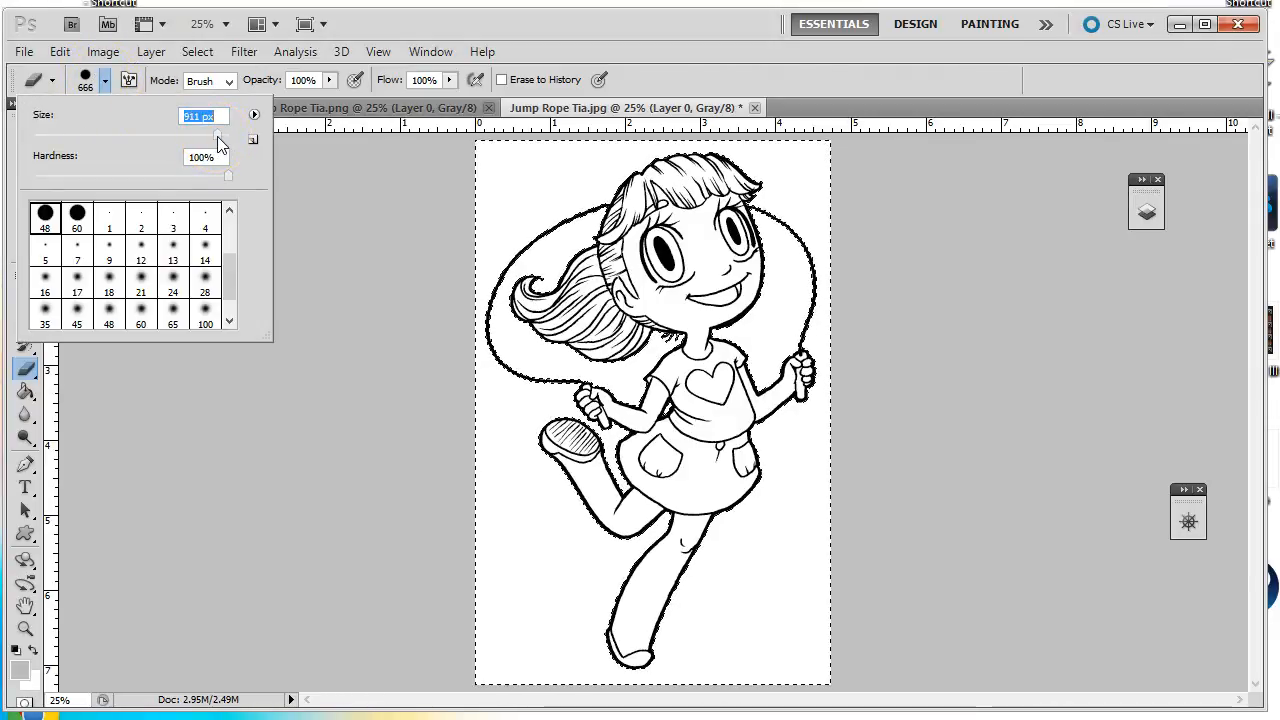
left_click(424, 281)
mouse_move(423, 273)
left_mouse_down()
mouse_move(440, 241)
mouse_move(790, 198)
mouse_move(810, 295)
mouse_move(644, 293)
mouse_move(499, 322)
mouse_move(483, 383)
mouse_move(890, 419)
mouse_move(851, 477)
mouse_move(490, 490)
mouse_move(459, 557)
mouse_move(488, 587)
mouse_move(863, 578)
left_mouse_up()
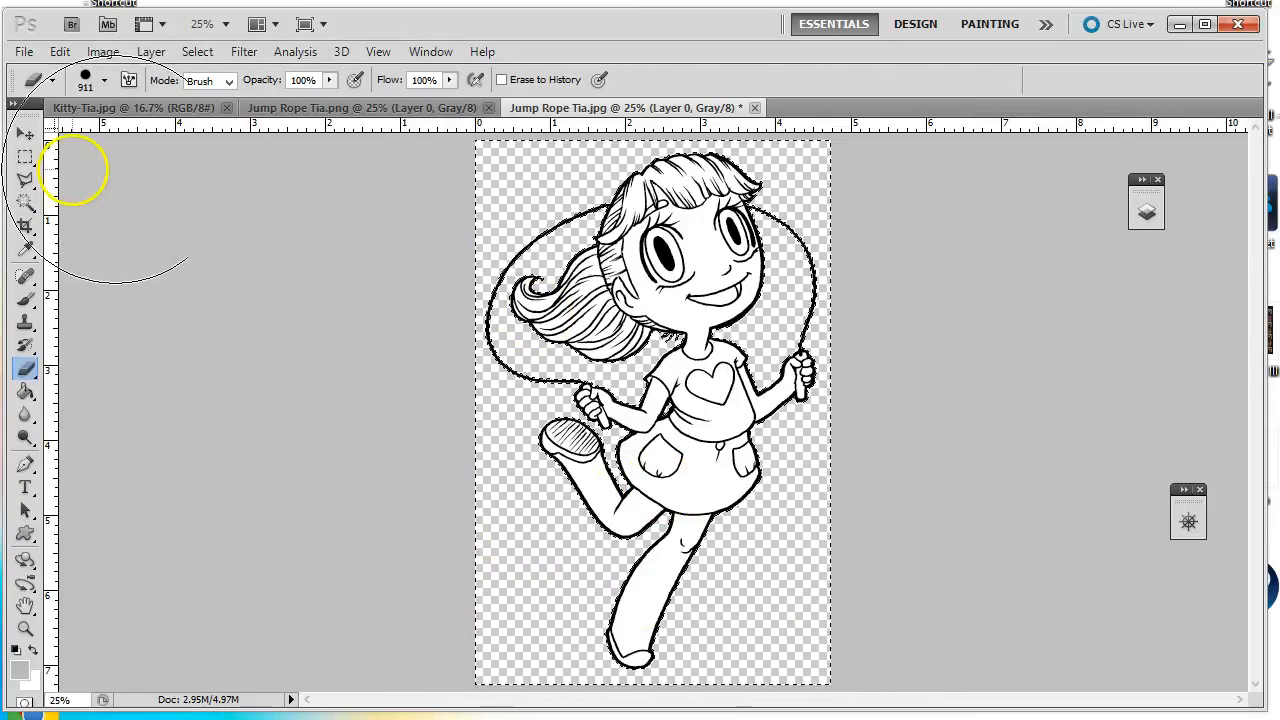
Step: Clear the selection and compare the erased image with Jump Rope Tia.png
left_click(27, 200)
left_click(370, 270)
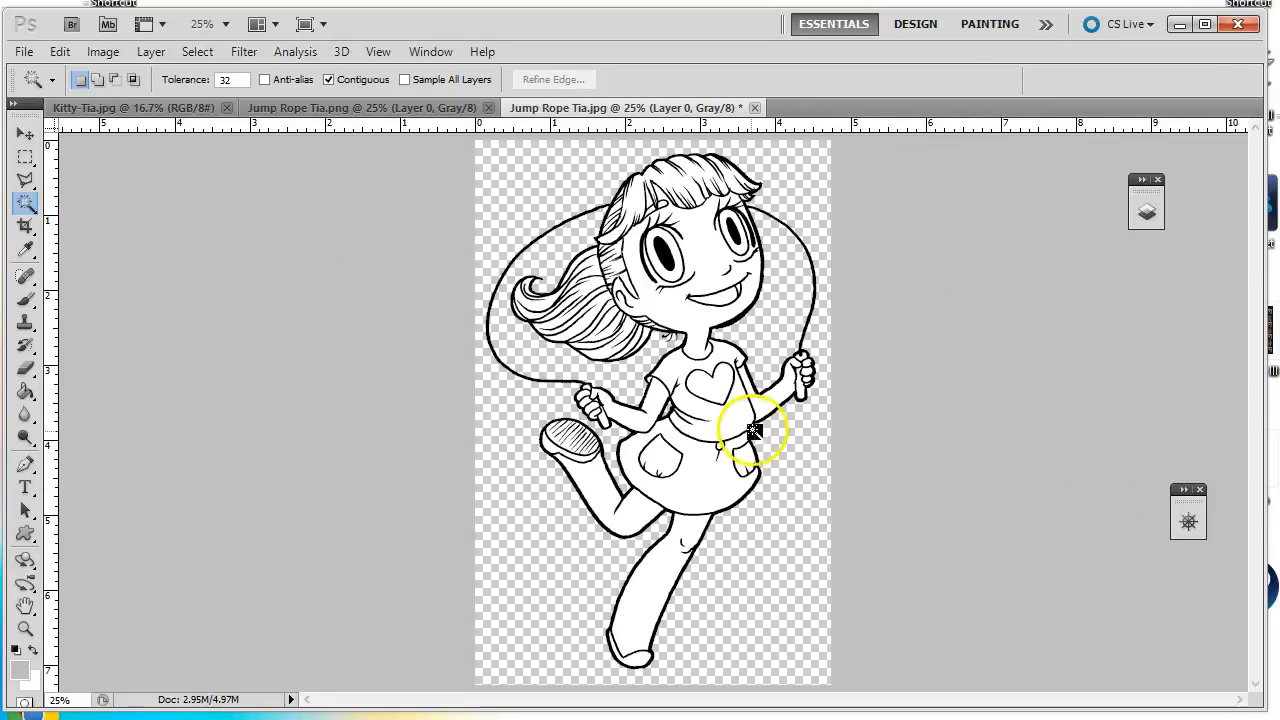
left_click(386, 108)
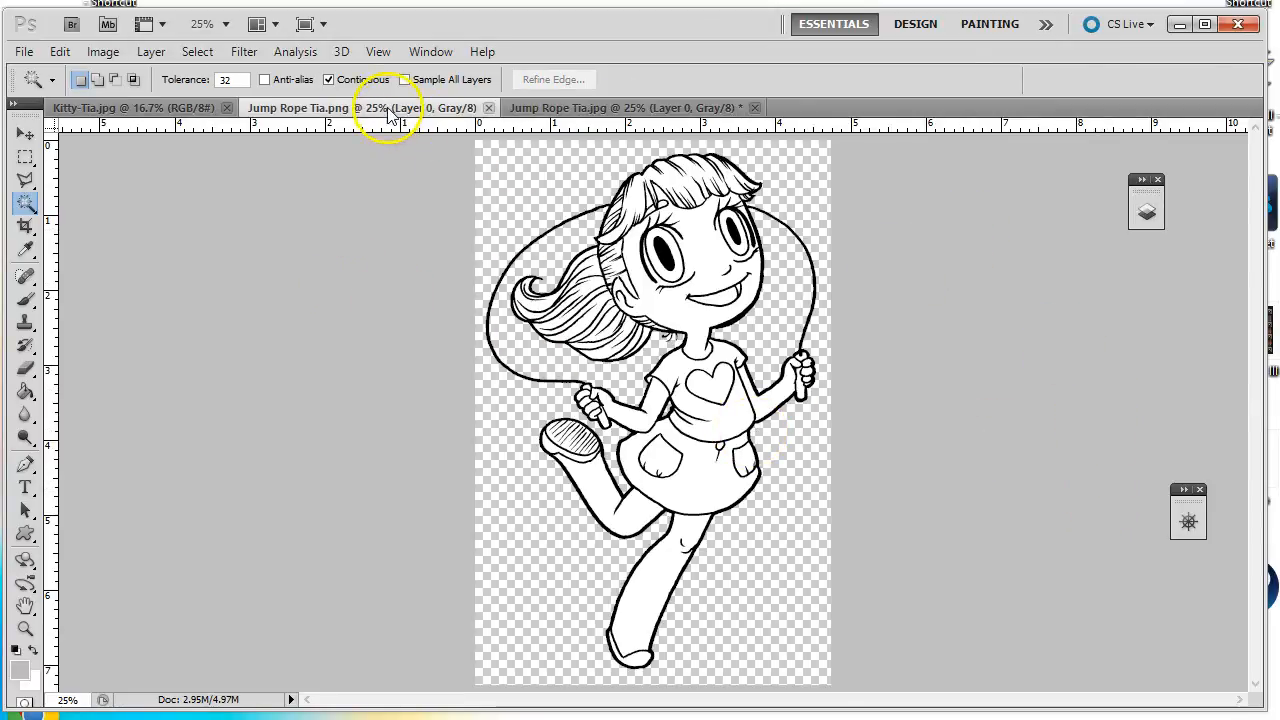
left_click(588, 110)
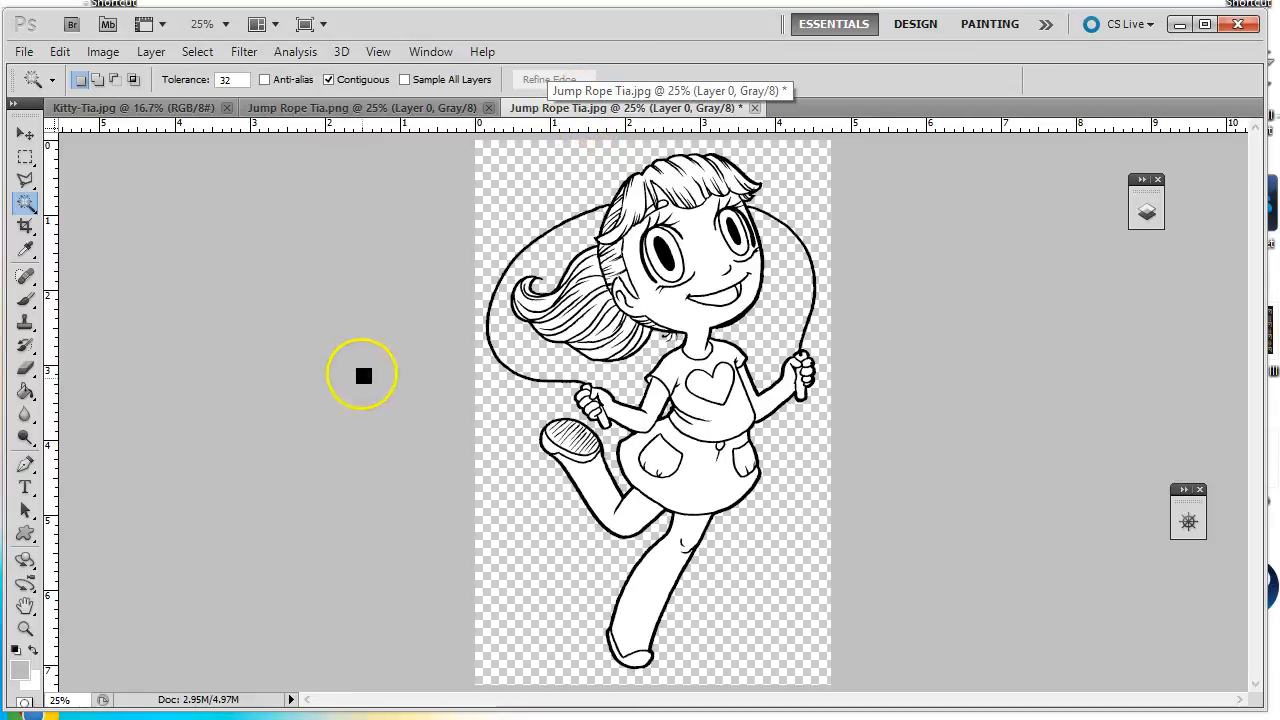
Step: Set up saving the image under a new file type, choosing PNG as the format for Jump Rope Tia
left_click(24, 51)
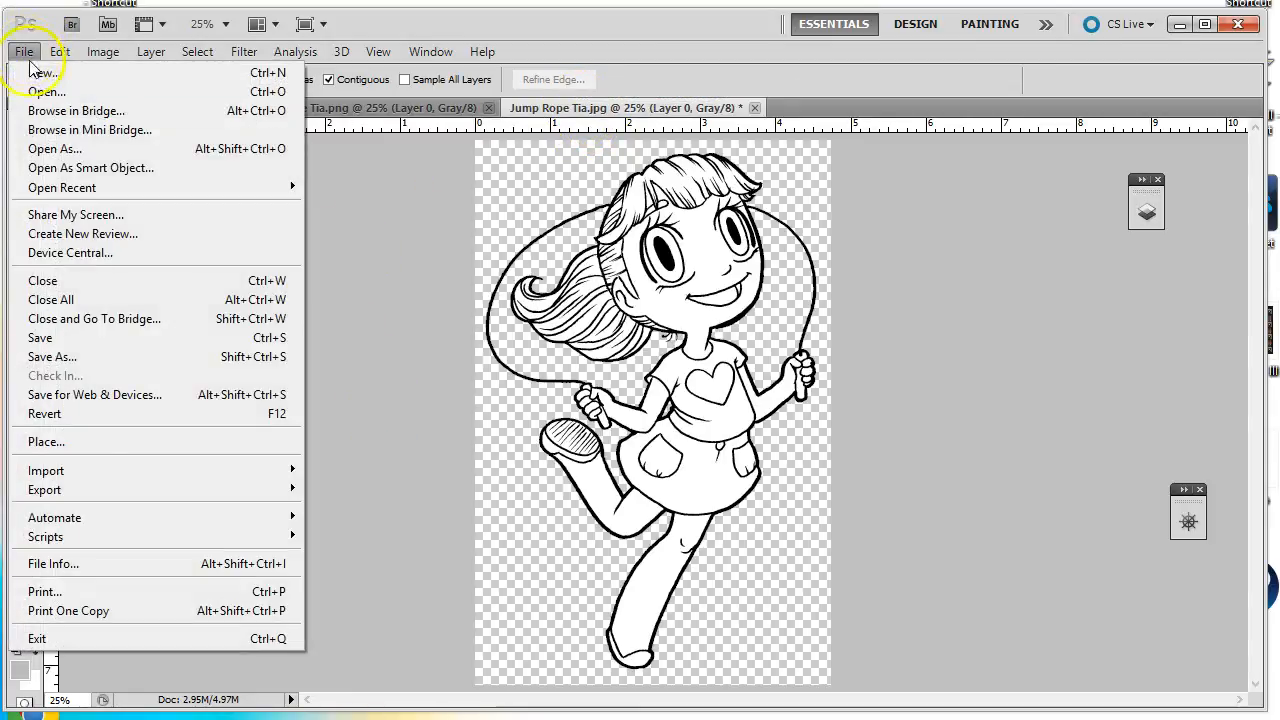
left_click(123, 357)
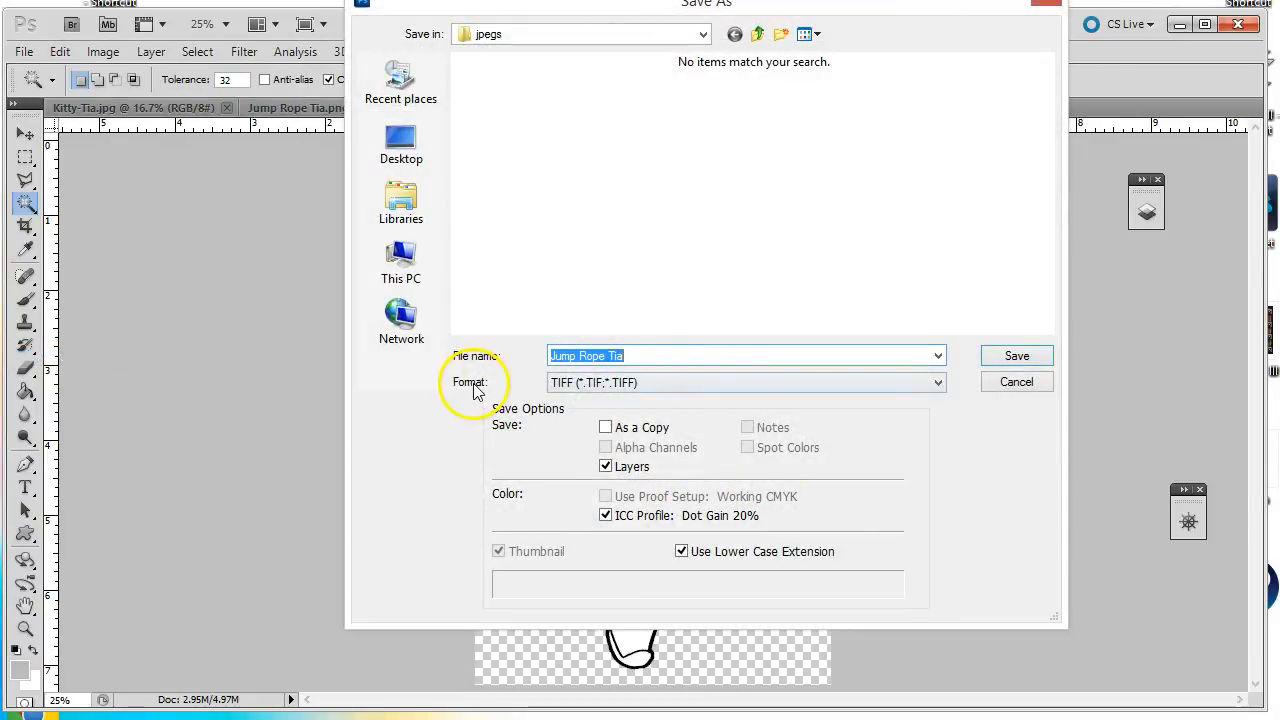
left_click(605, 390)
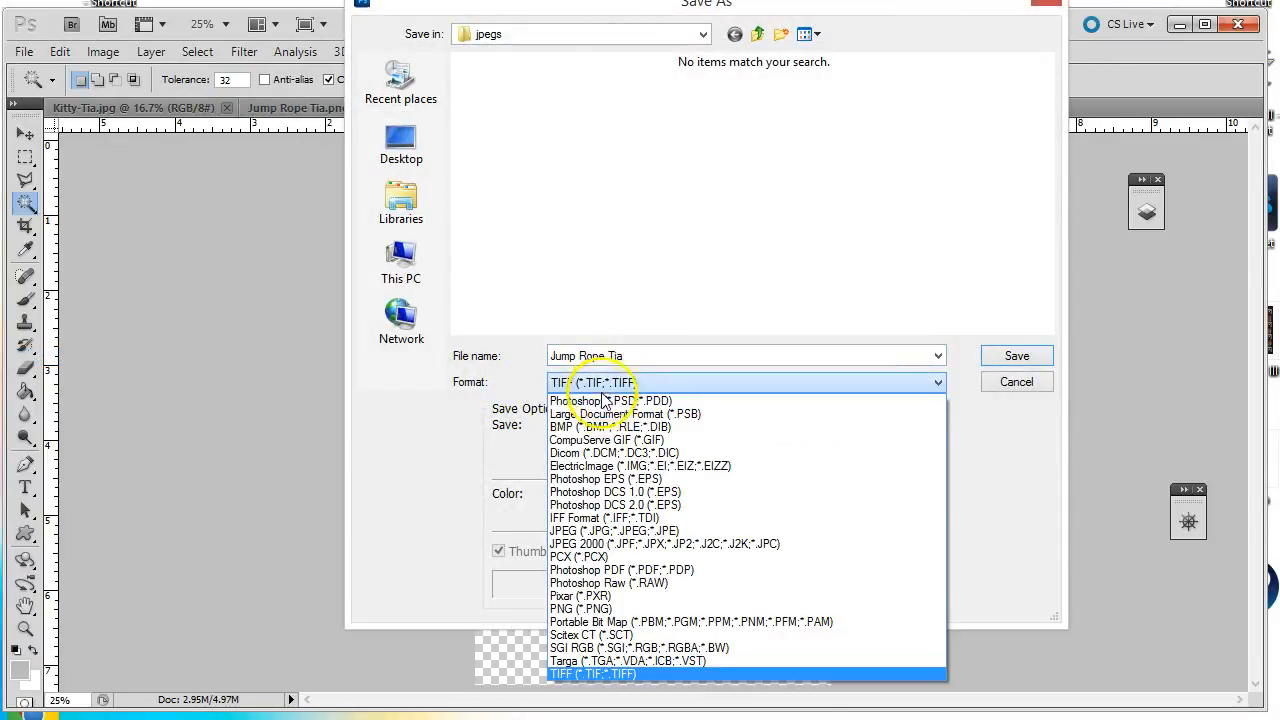
left_click(585, 610)
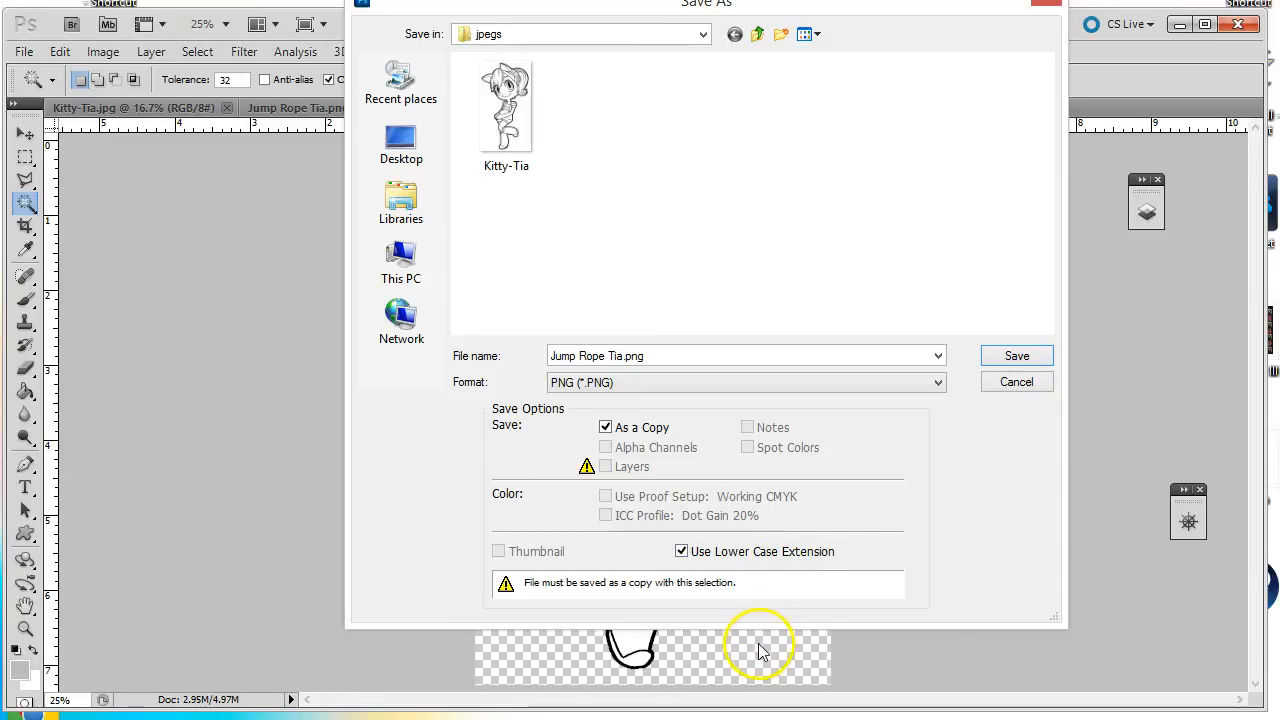
left_click(754, 390)
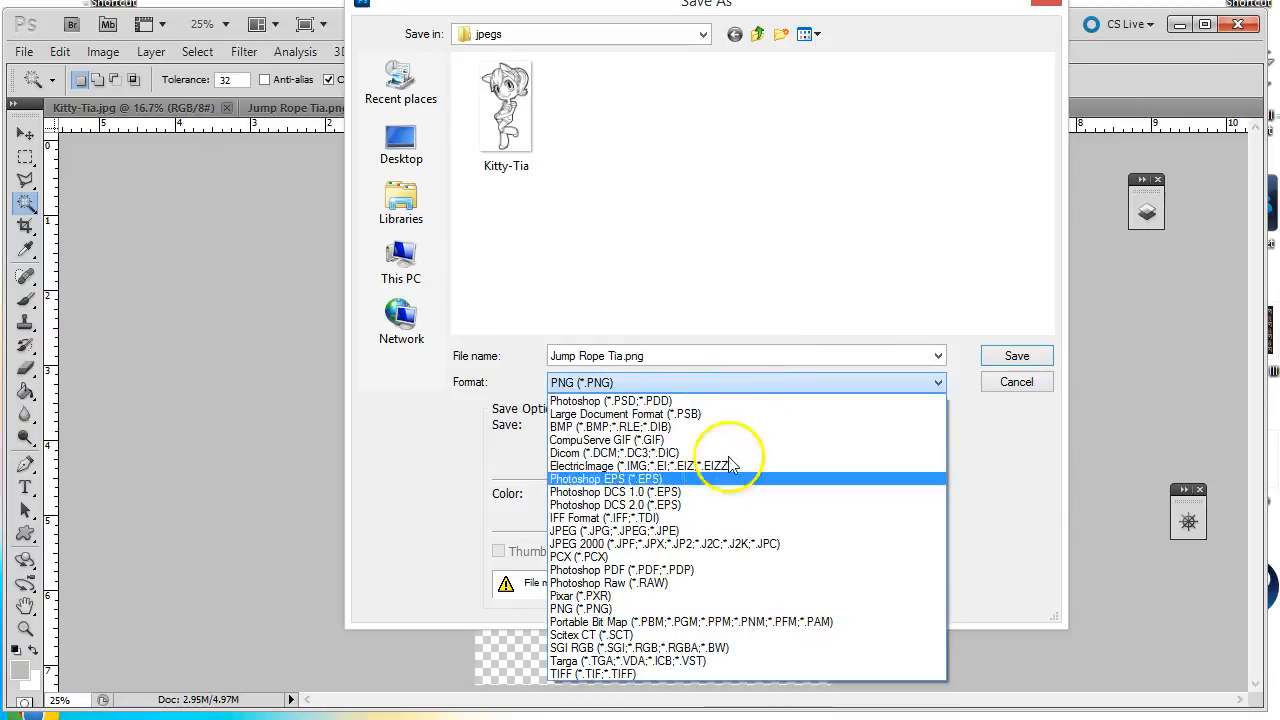
left_click(680, 530)
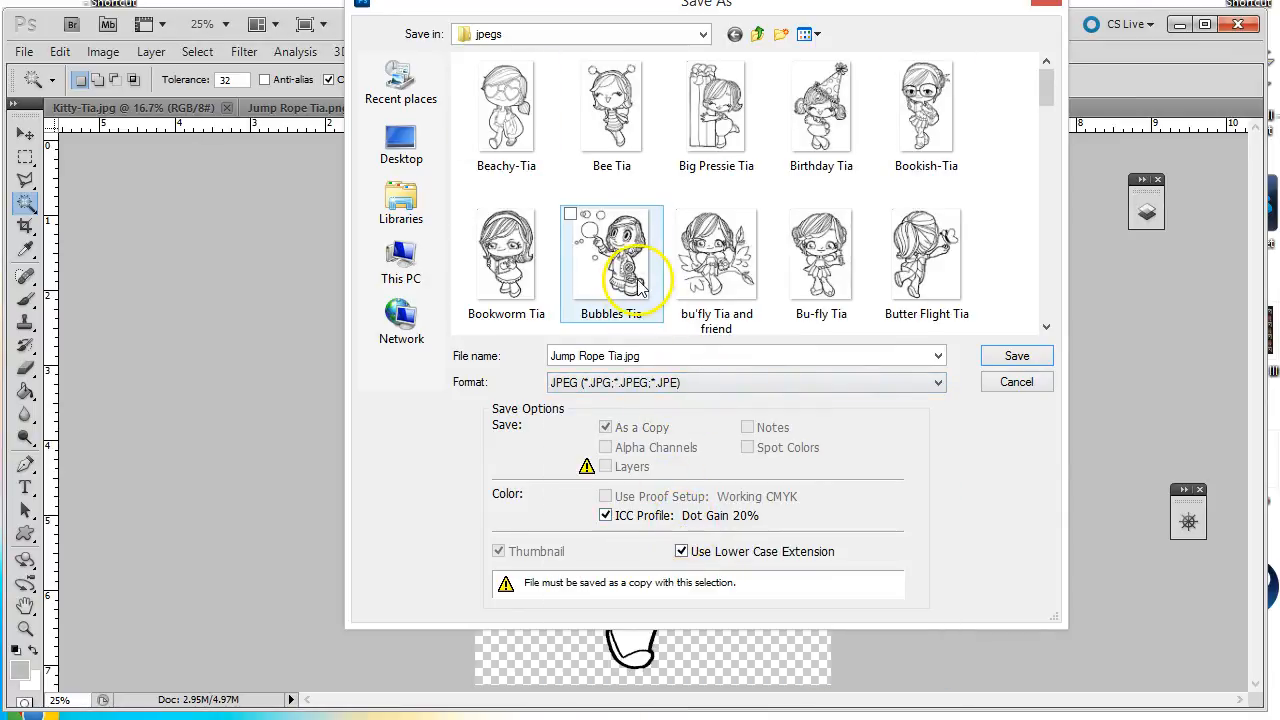
left_click(650, 383)
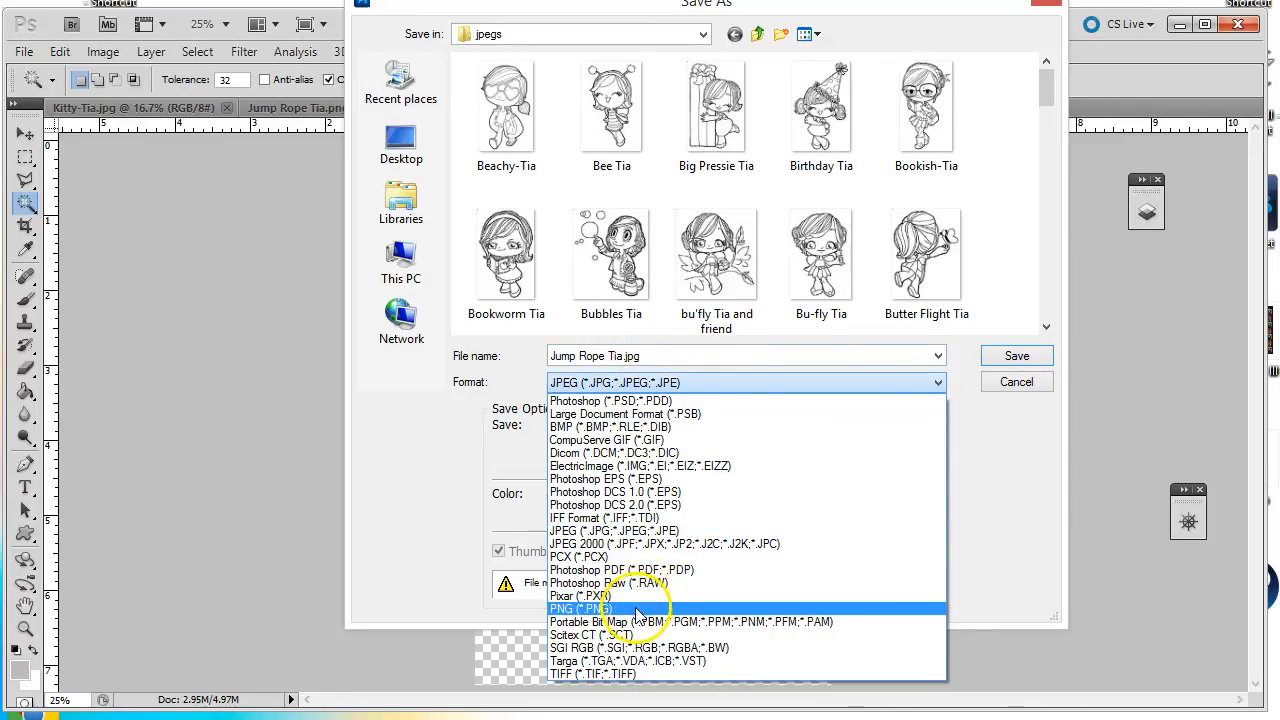
left_click(790, 533)
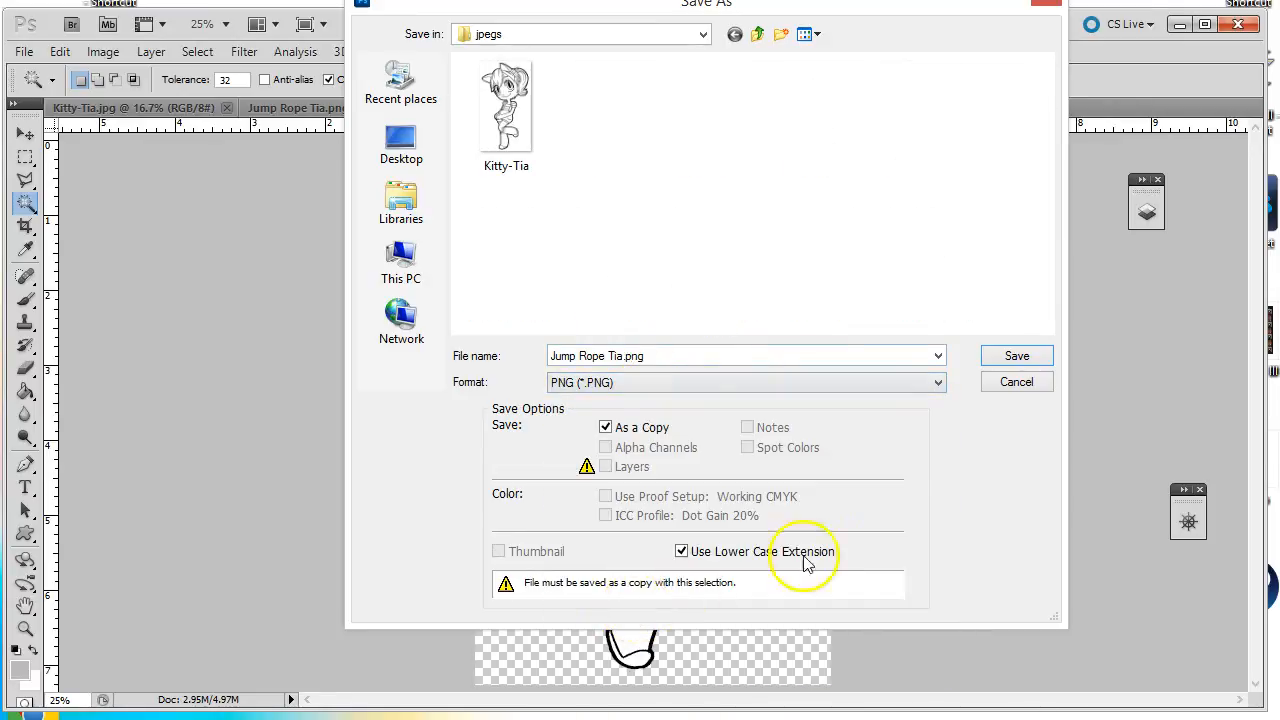
Step: Save the copy as Jump Rope Tia.png with interlace set to None
left_click(998, 362)
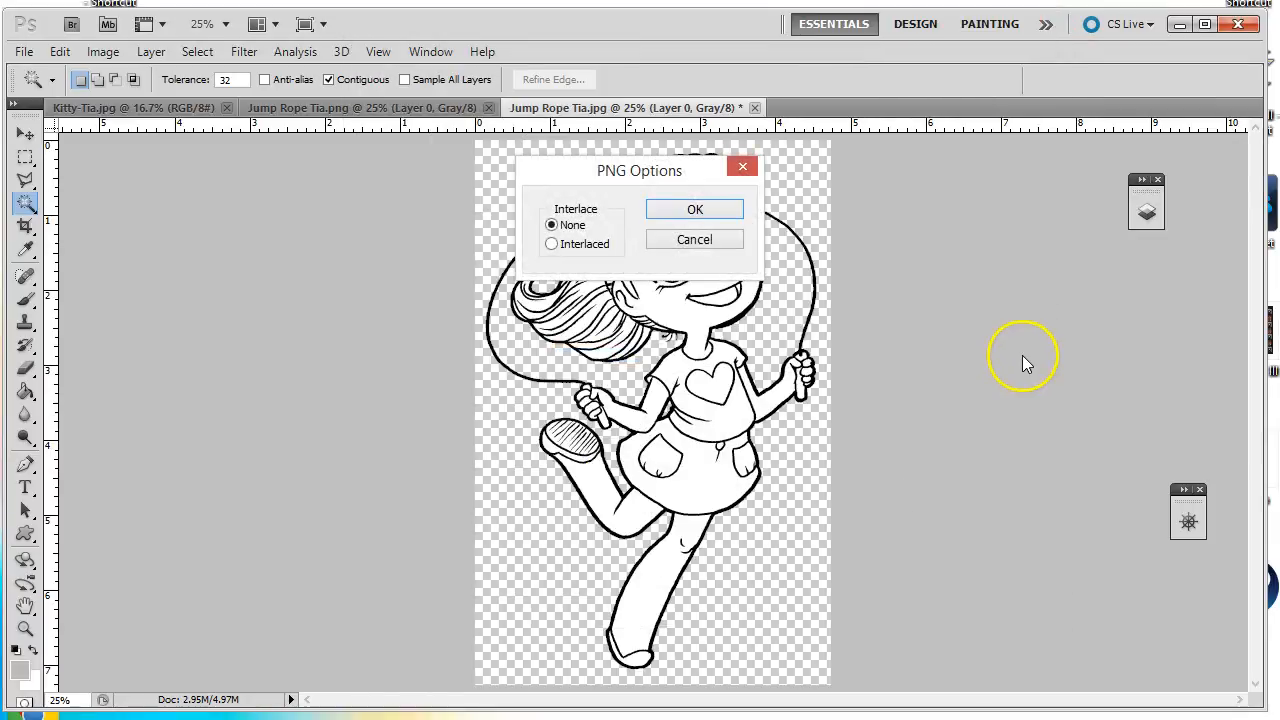
left_click(680, 220)
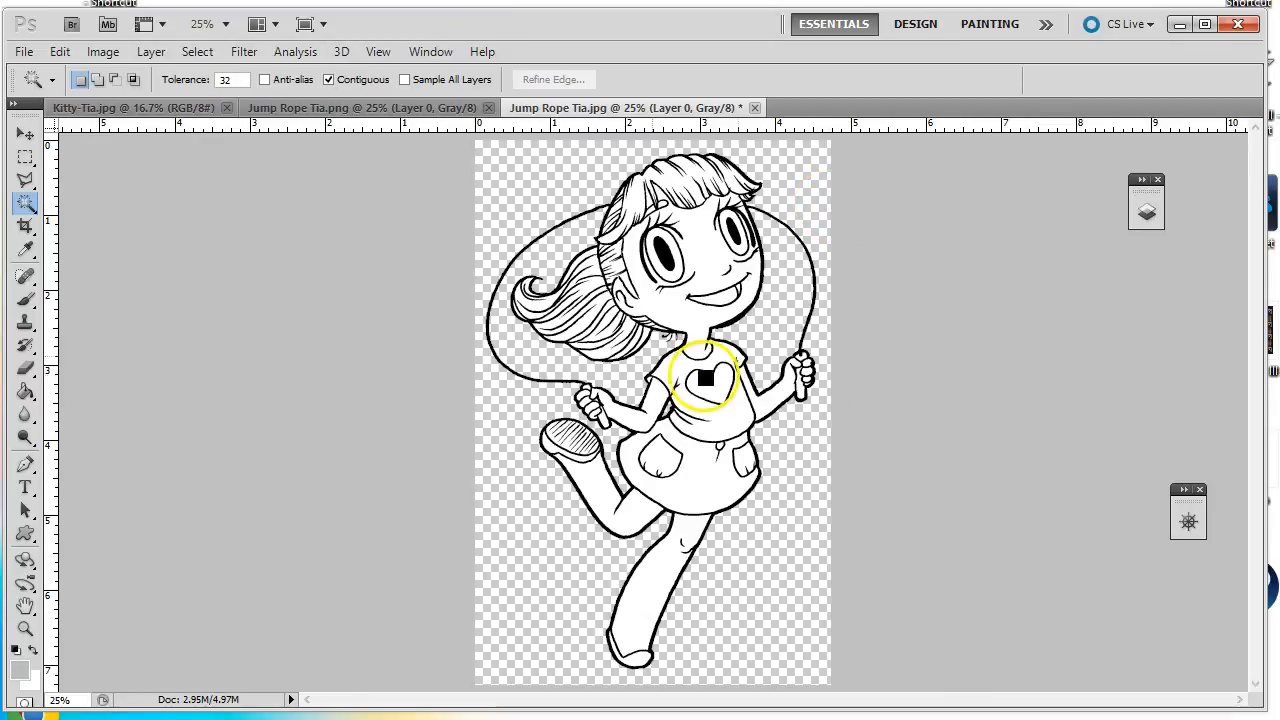
Step: Switch to Kitty-Tia.jpg and unlock its Background layer by discarding the lock
left_click(110, 108)
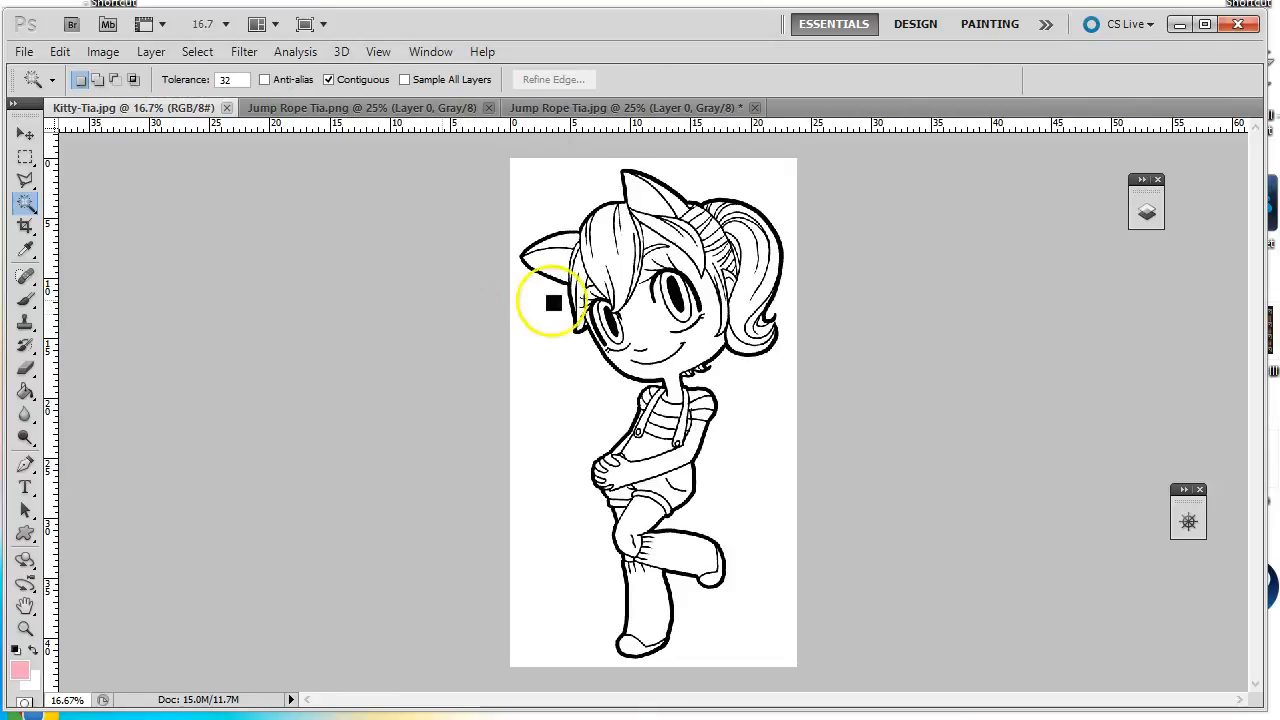
left_click(1146, 215)
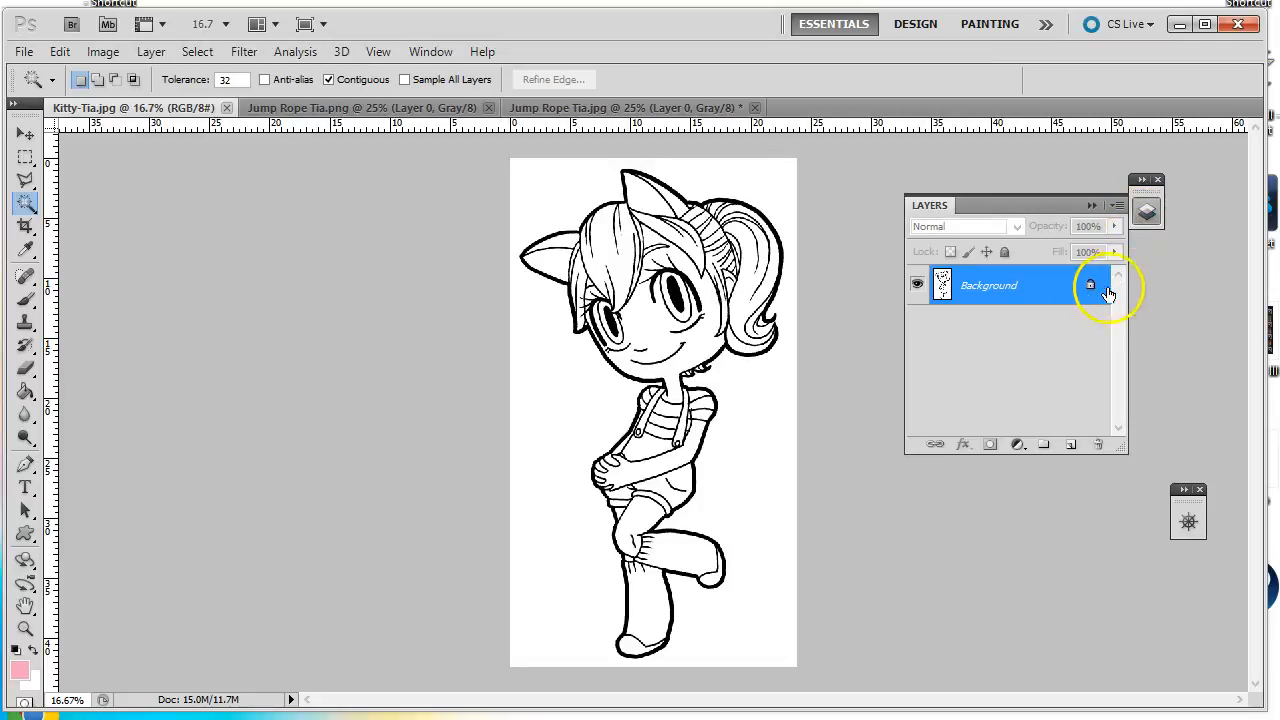
left_click_drag(1090, 285, 1097, 444)
left_click(1147, 215)
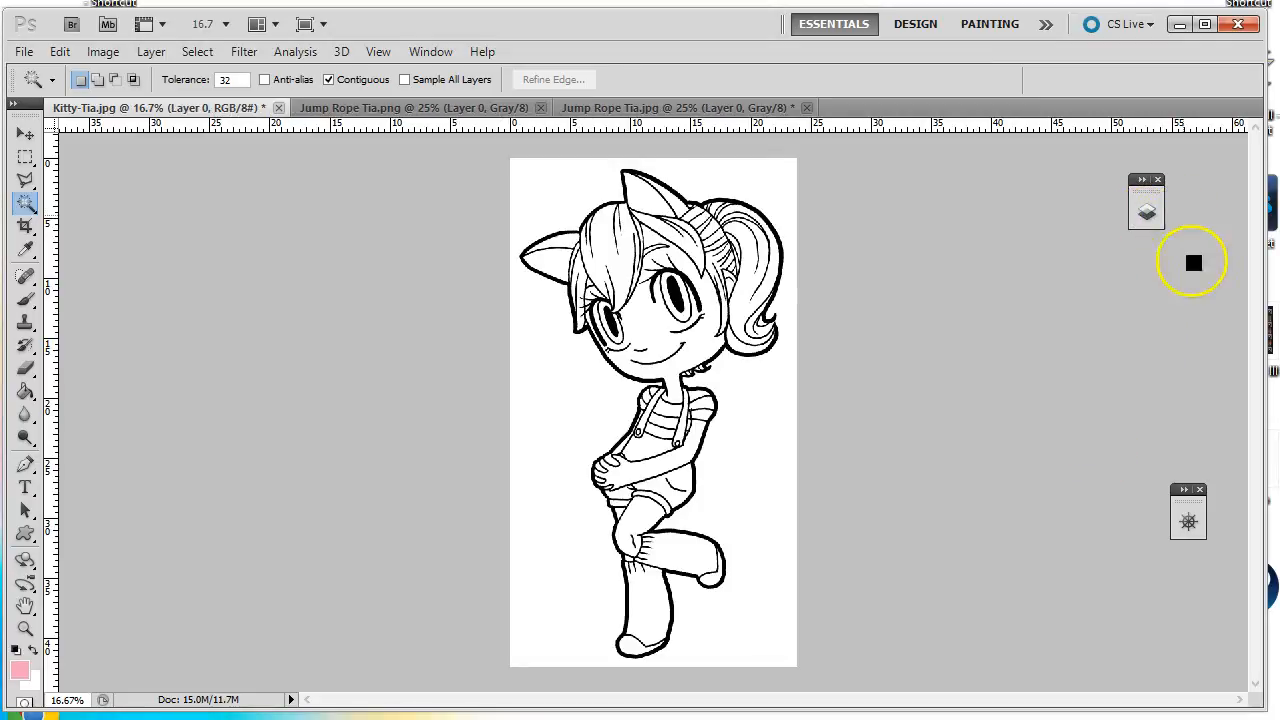
Step: Select the white background around Kitty-Tia with the Magic Wand and check the selection edge closely around the ponytail curl
left_click(554, 340)
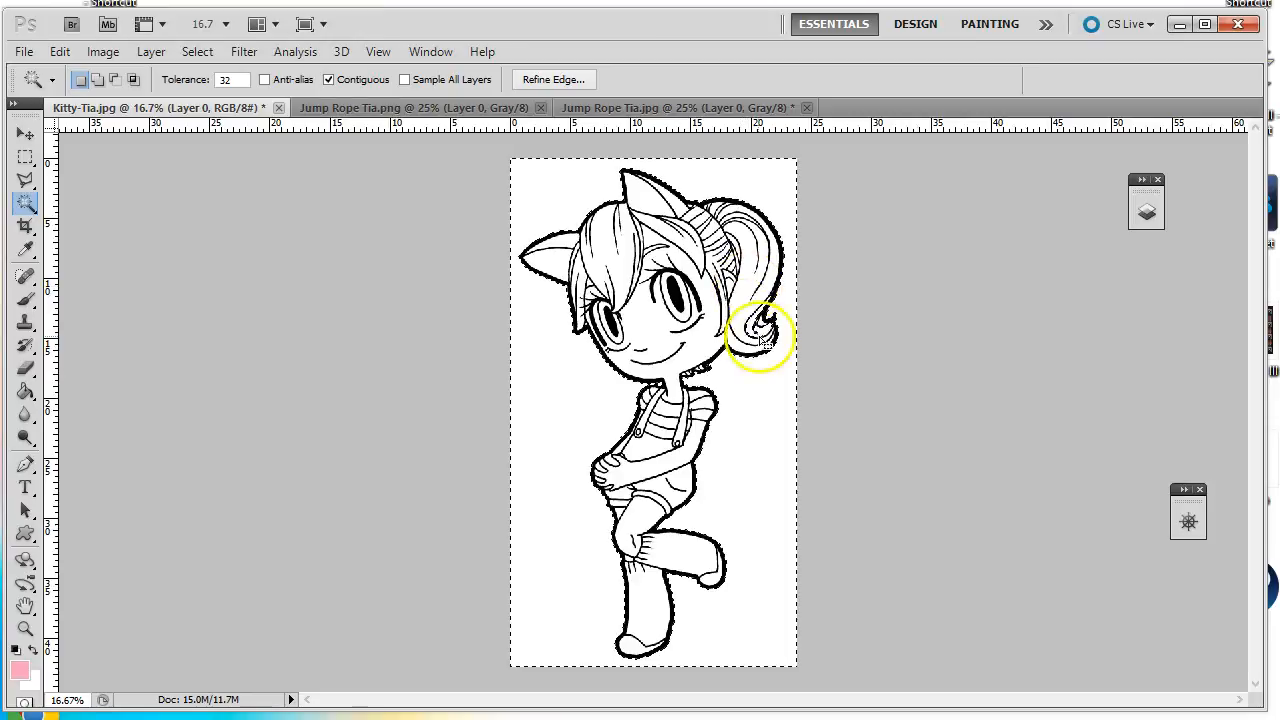
left_click(1189, 521)
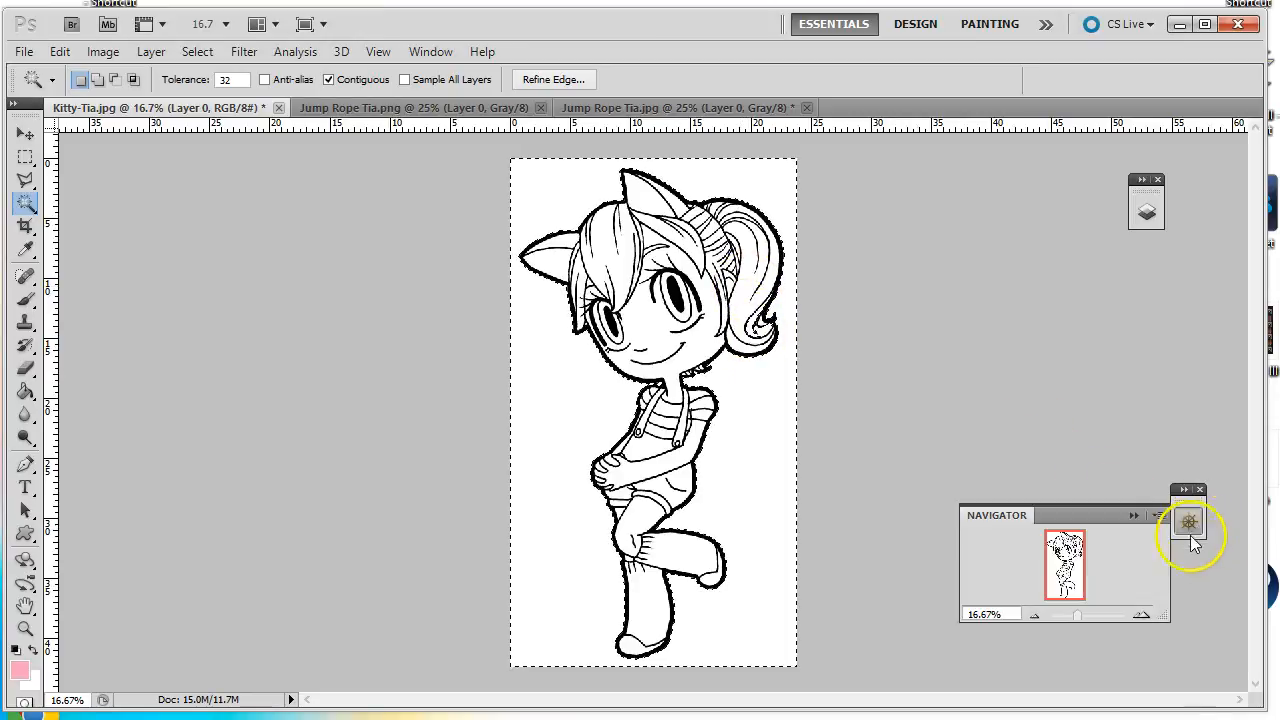
left_click(1146, 616)
left_click(1147, 615)
left_click_drag(1100, 543, 1090, 545)
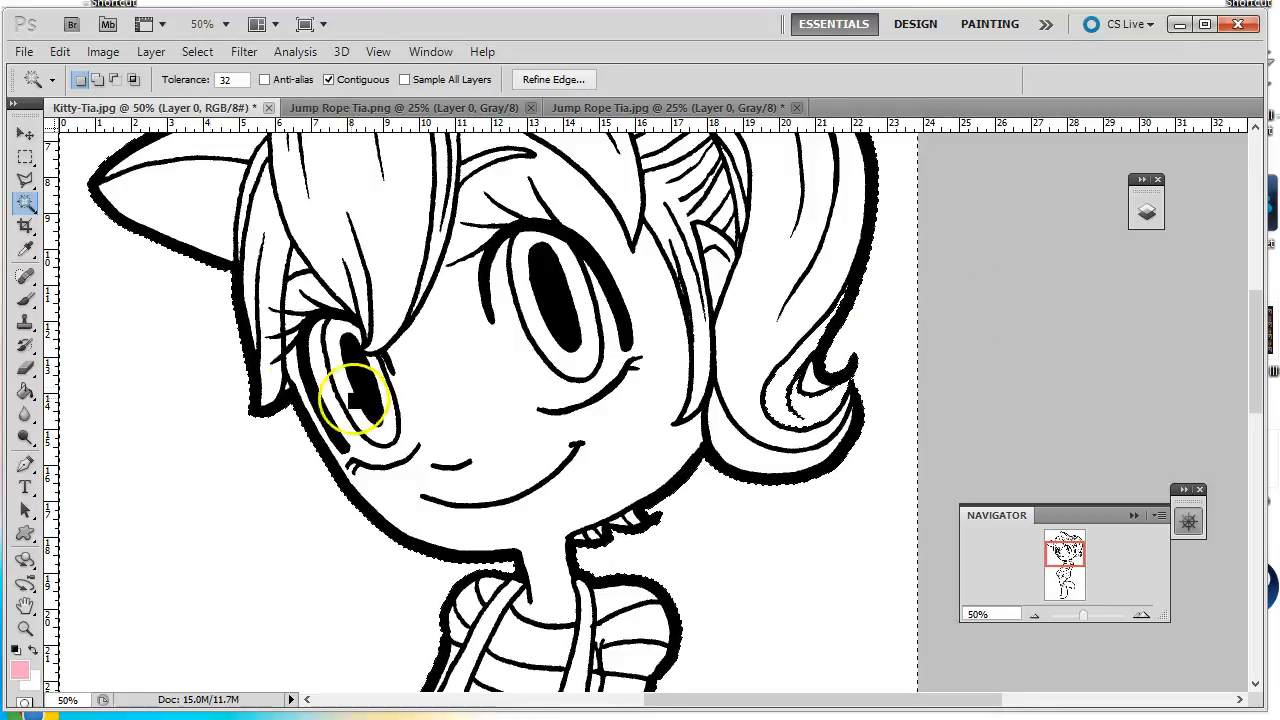
Step: Erase a small spot at the gap in the ponytail curl's outline with a hard 36 px Eraser brush
left_click(25, 370)
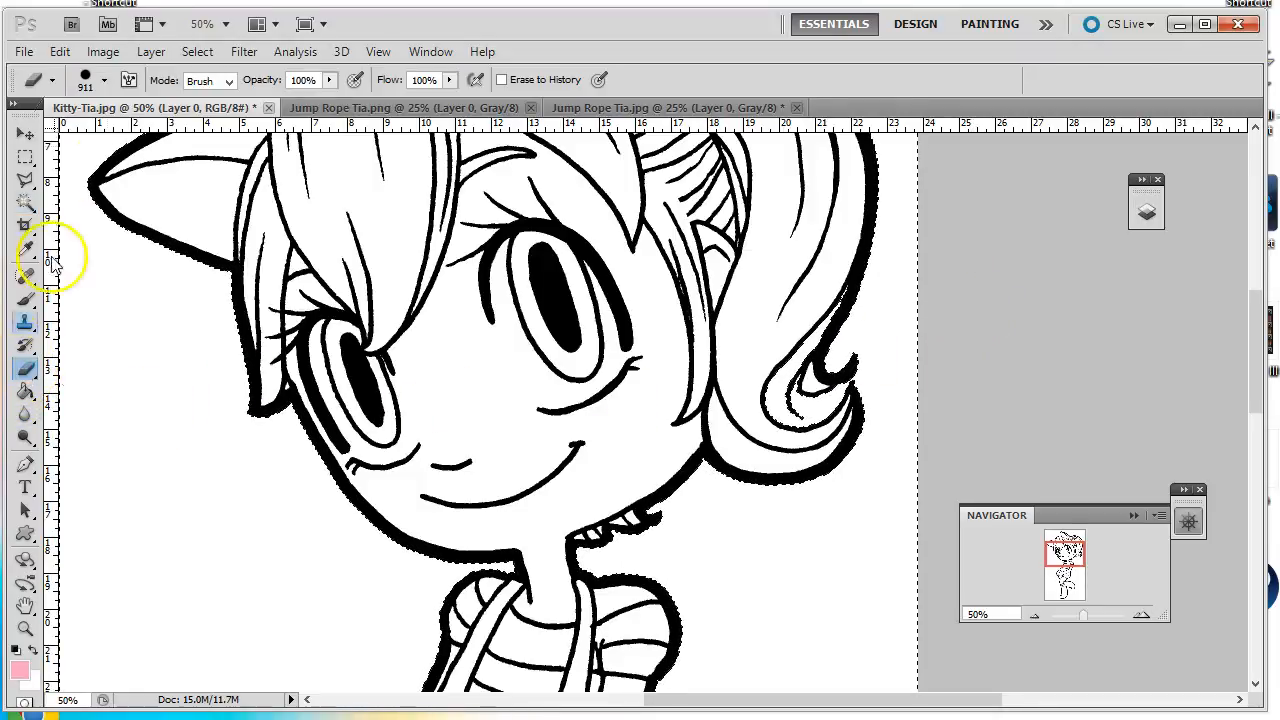
left_click(105, 80)
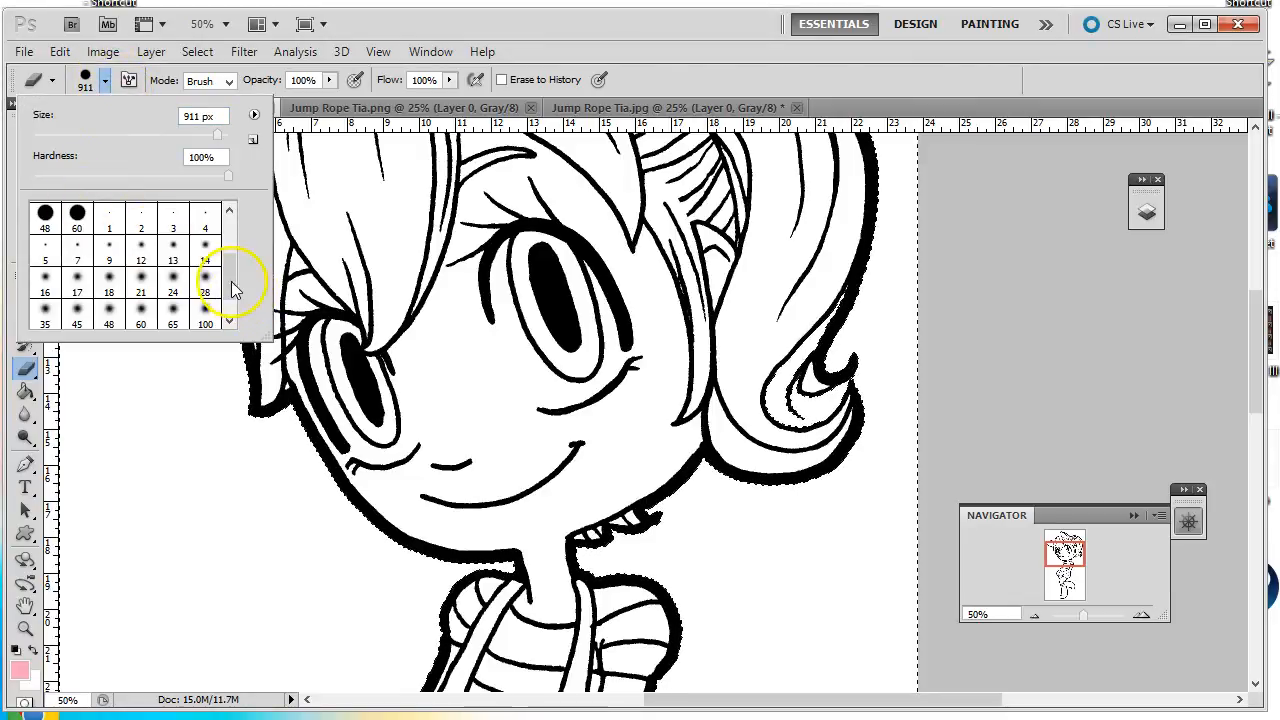
scroll(231, 285, "up", 2)
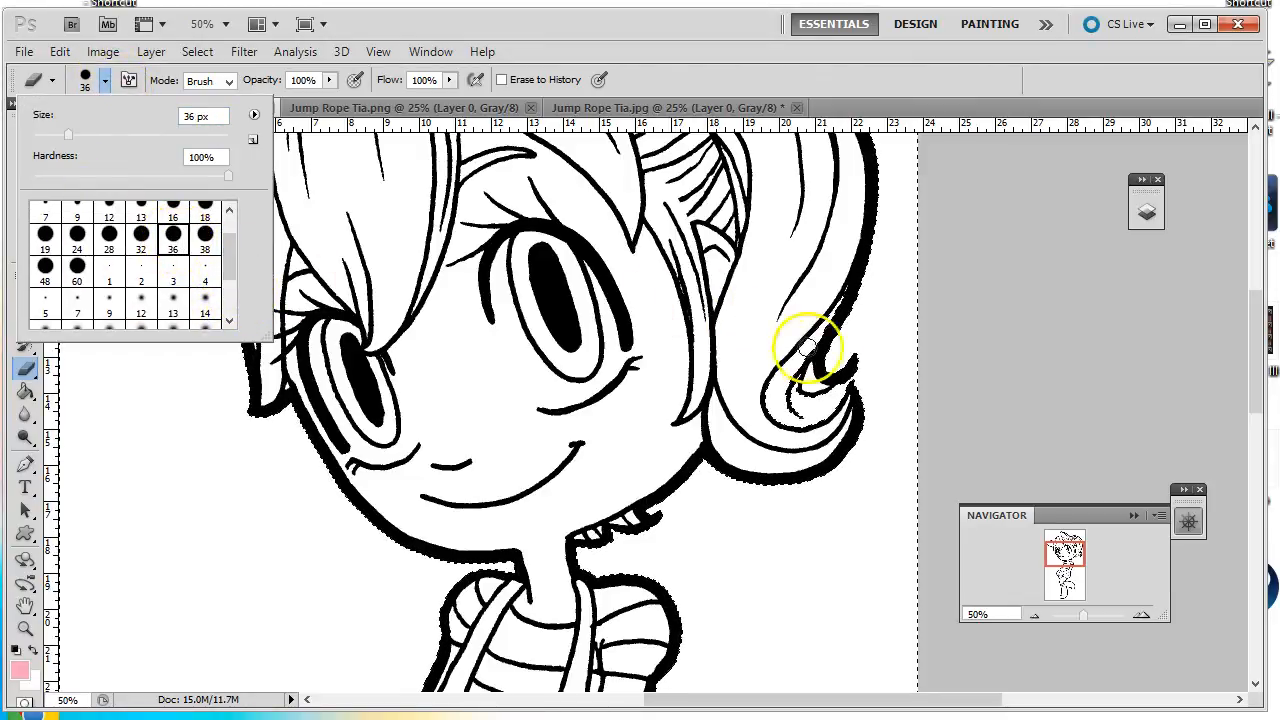
left_click(858, 380)
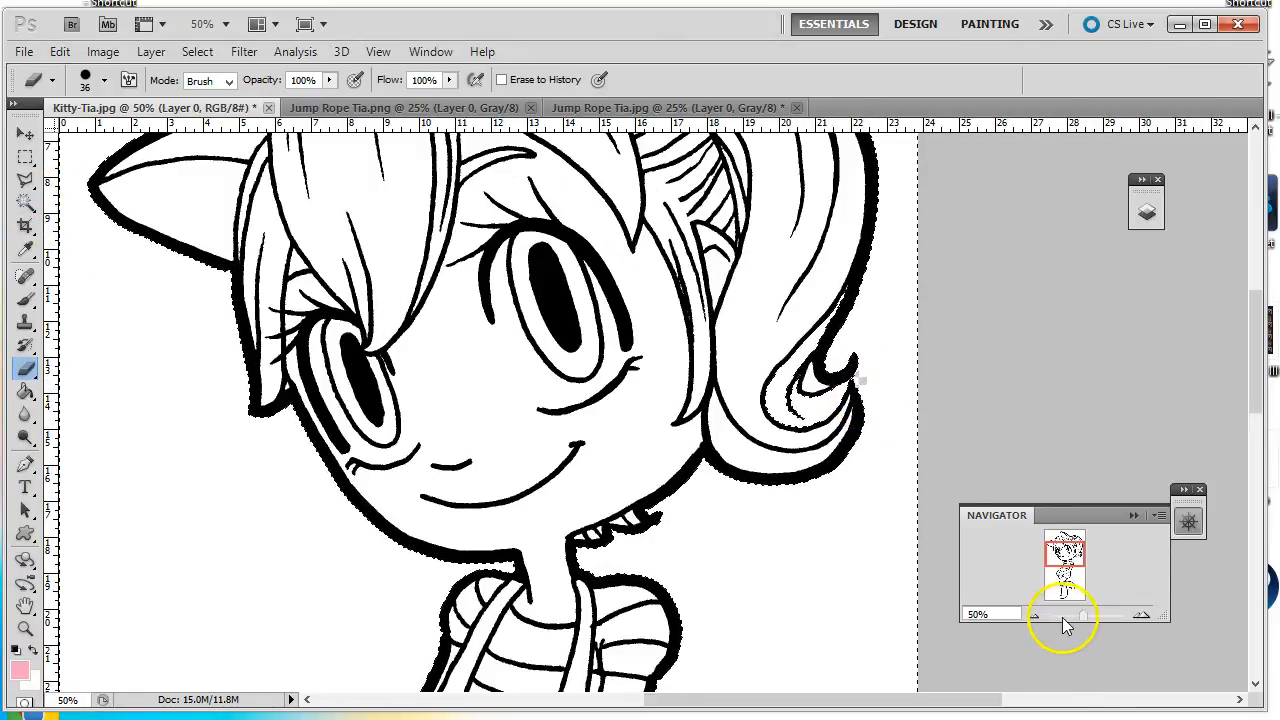
Step: Clear the selection and reselect the white background outside the ponytail with the Magic Wand
left_click(25, 203)
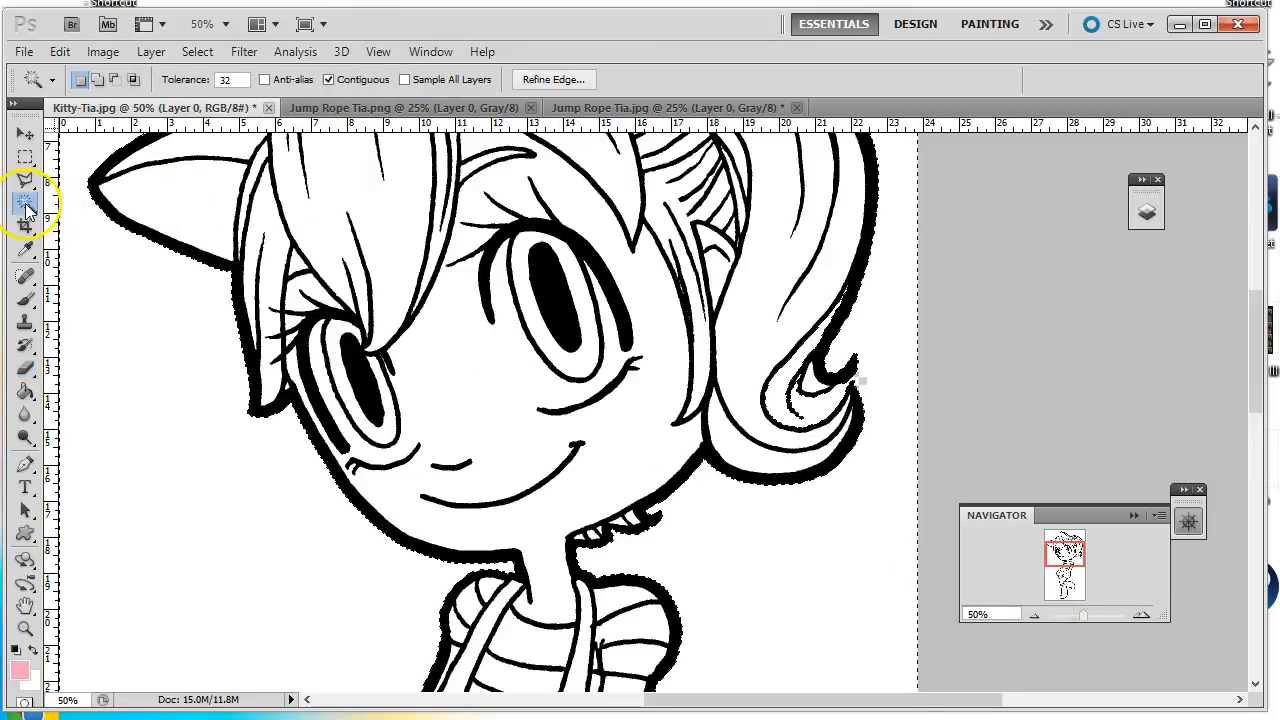
left_click(965, 380)
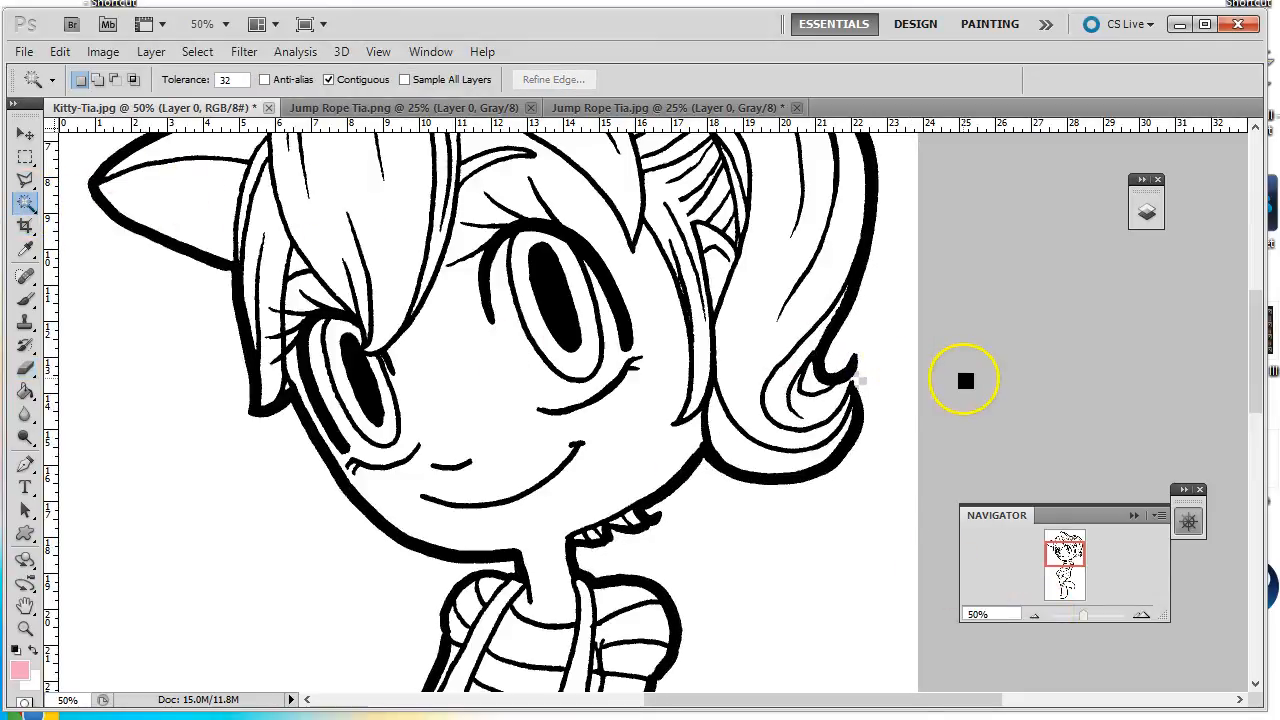
left_click(891, 342)
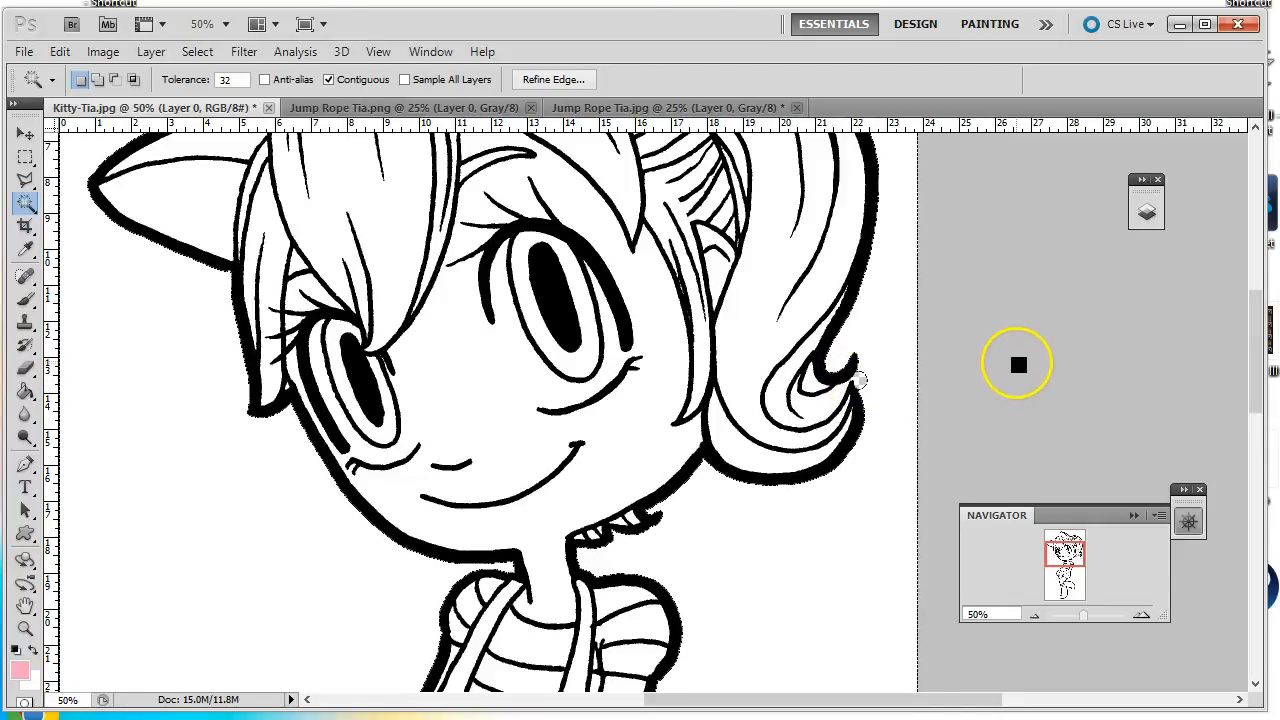
left_click(1035, 615)
left_click(1035, 615)
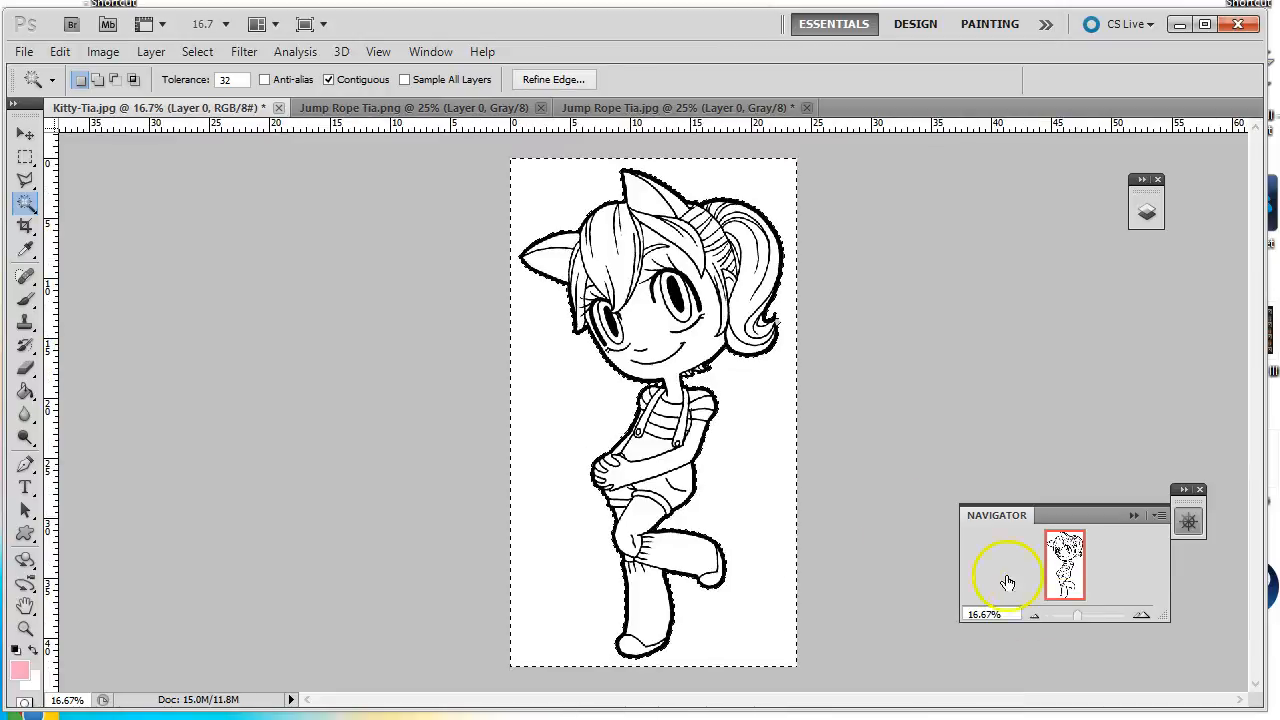
Step: Set the Eraser size to 911 px and erase the selected white background around Kitty-Tia
left_click(25, 367)
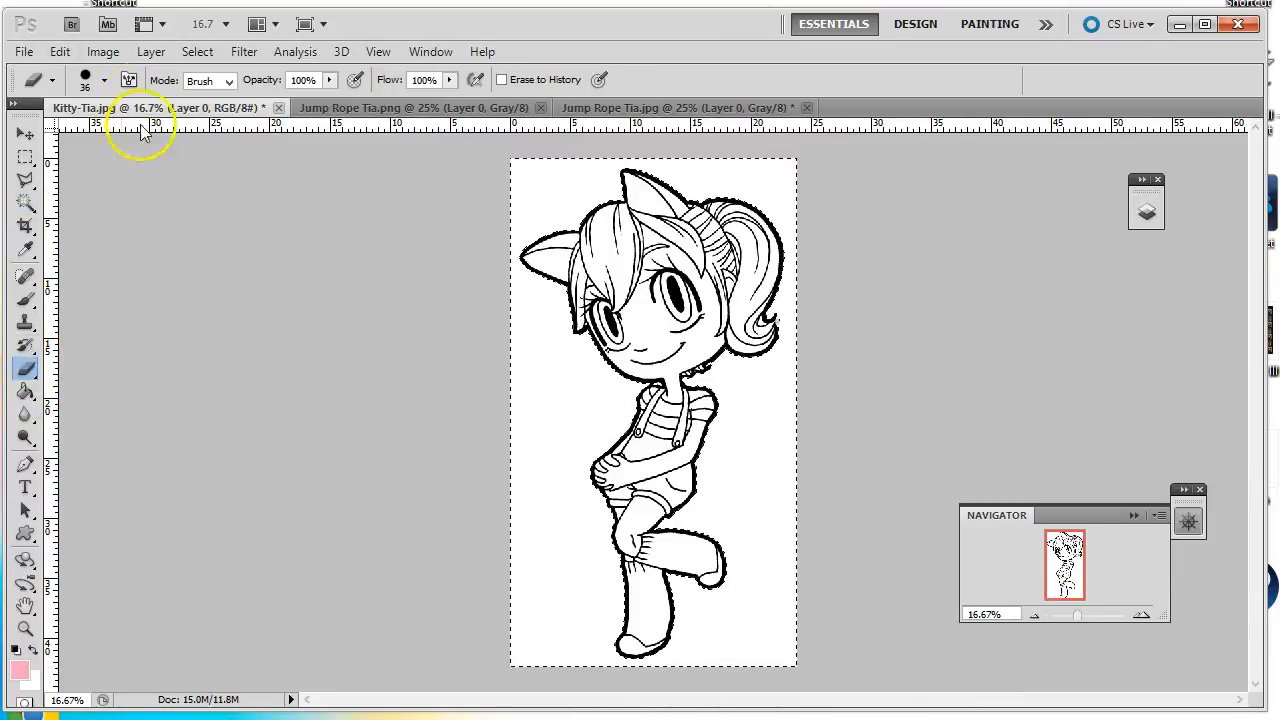
left_click(104, 80)
left_click_drag(194, 142, 220, 143)
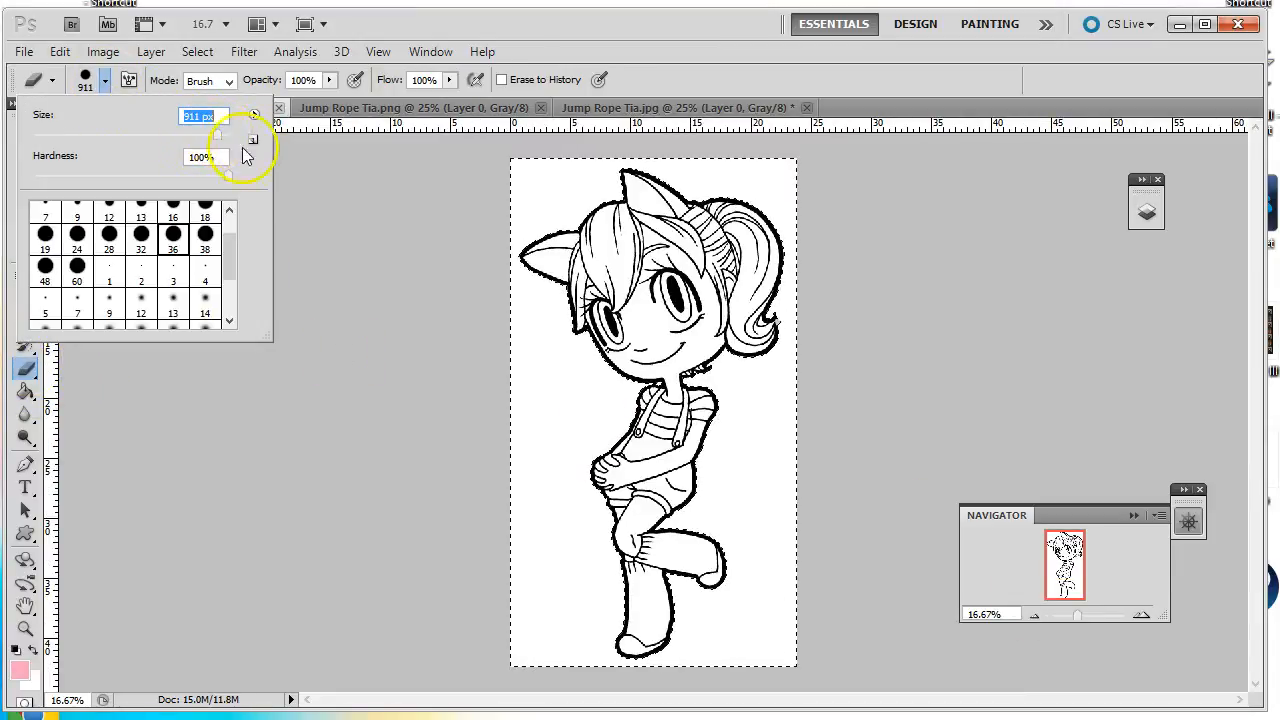
mouse_move(500, 194)
left_mouse_down()
mouse_move(731, 206)
mouse_move(790, 250)
mouse_move(471, 272)
mouse_move(475, 358)
mouse_move(787, 356)
mouse_move(844, 430)
mouse_move(552, 467)
mouse_move(530, 513)
mouse_move(775, 517)
mouse_move(808, 573)
mouse_move(497, 595)
left_mouse_up()
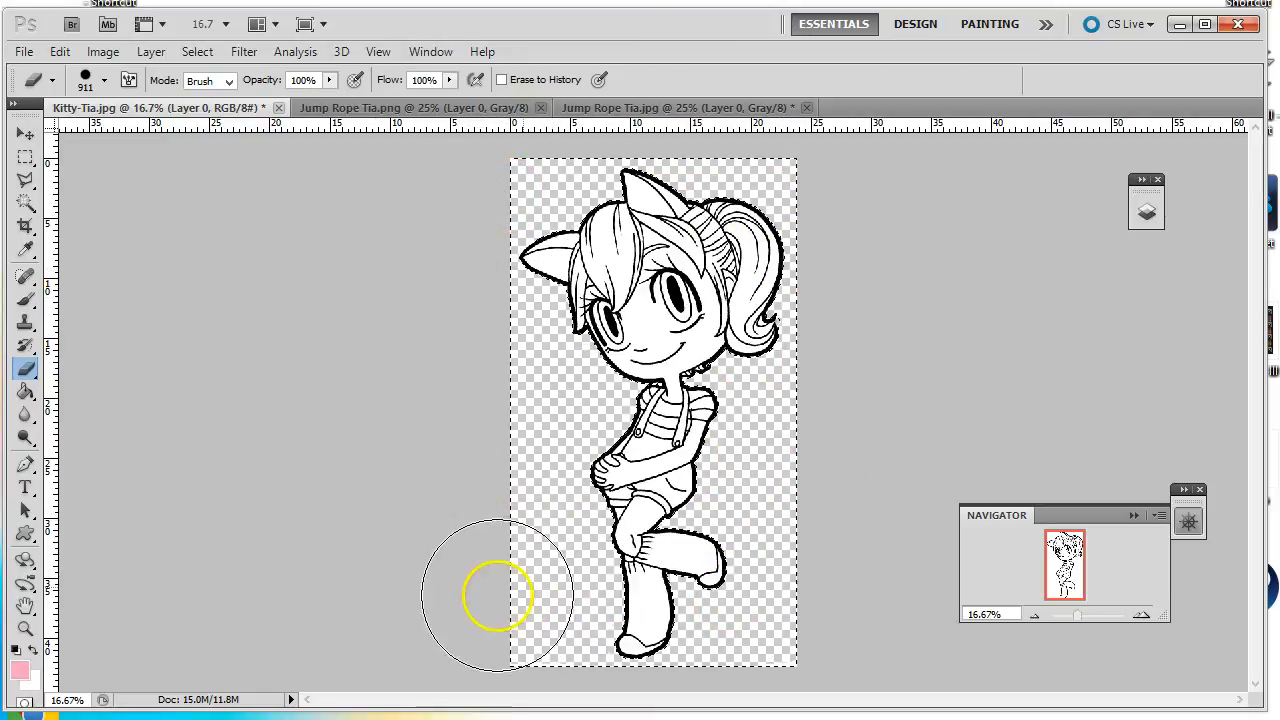
Step: Clear the selection to examine Kitty-Tia's erased edges up close, and switch to Jump Rope Tia.jpg
left_click(1141, 615)
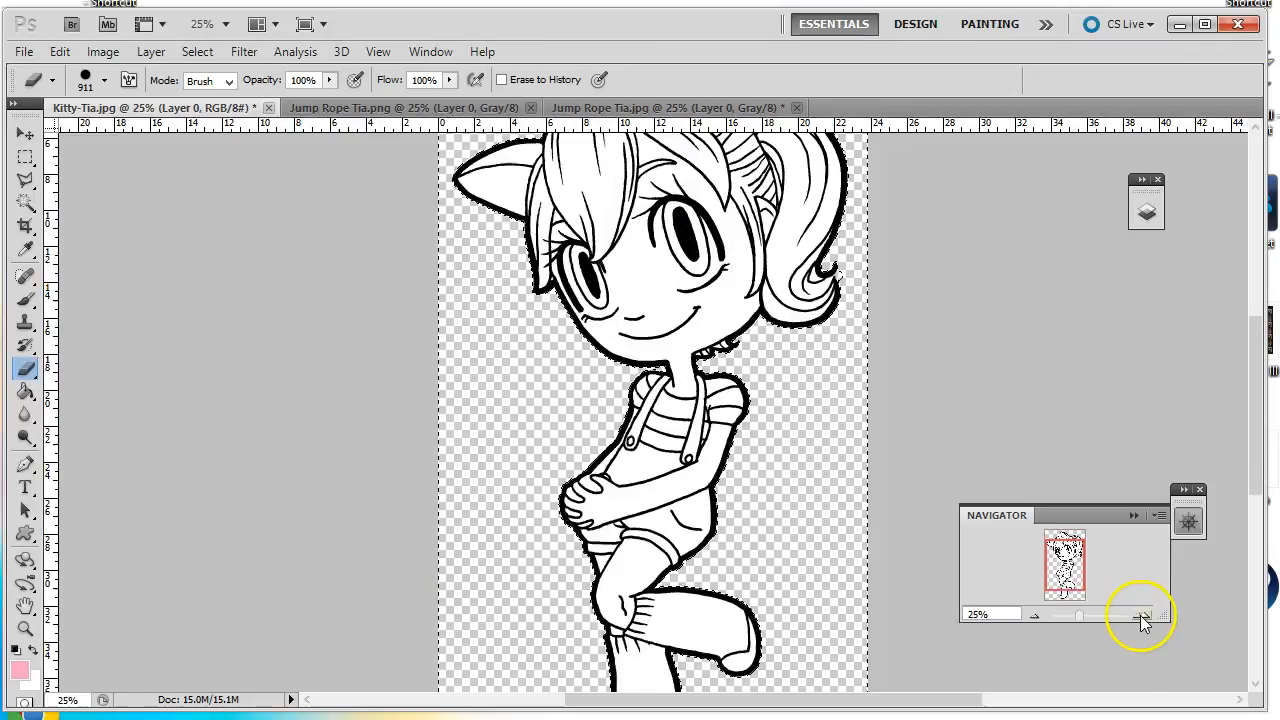
left_click(1141, 615)
left_click(1141, 615)
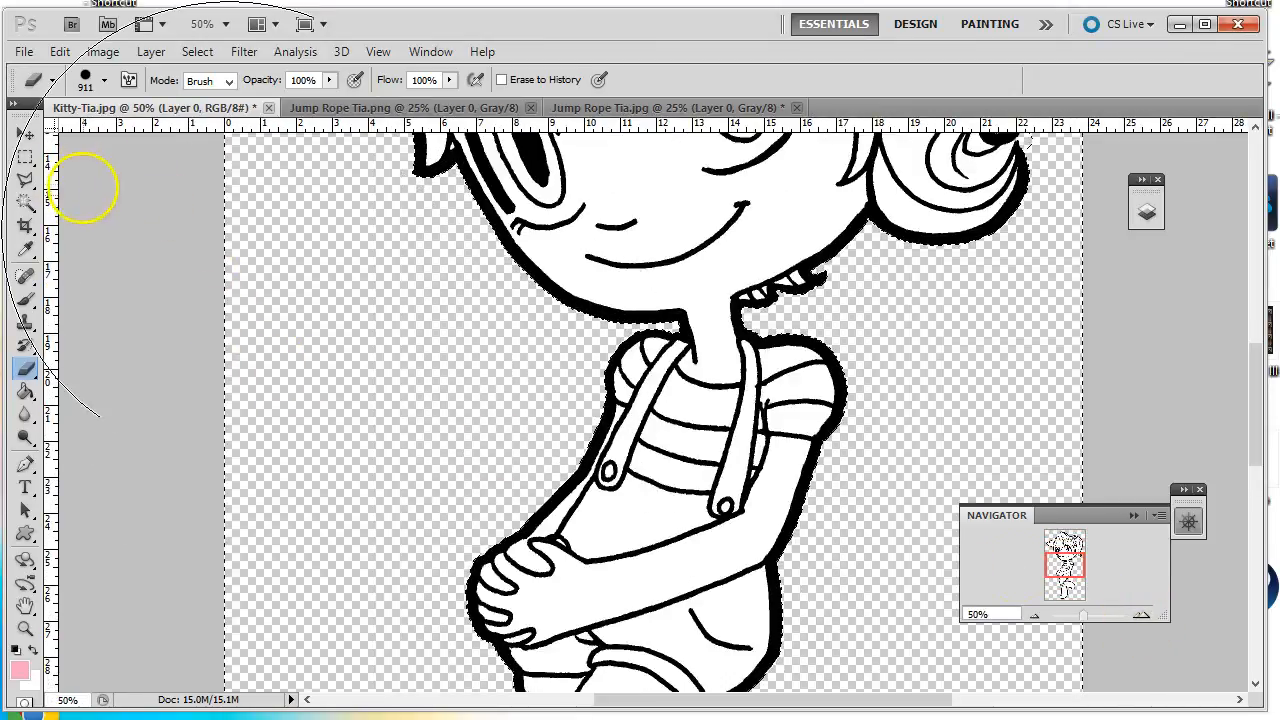
left_click(25, 202)
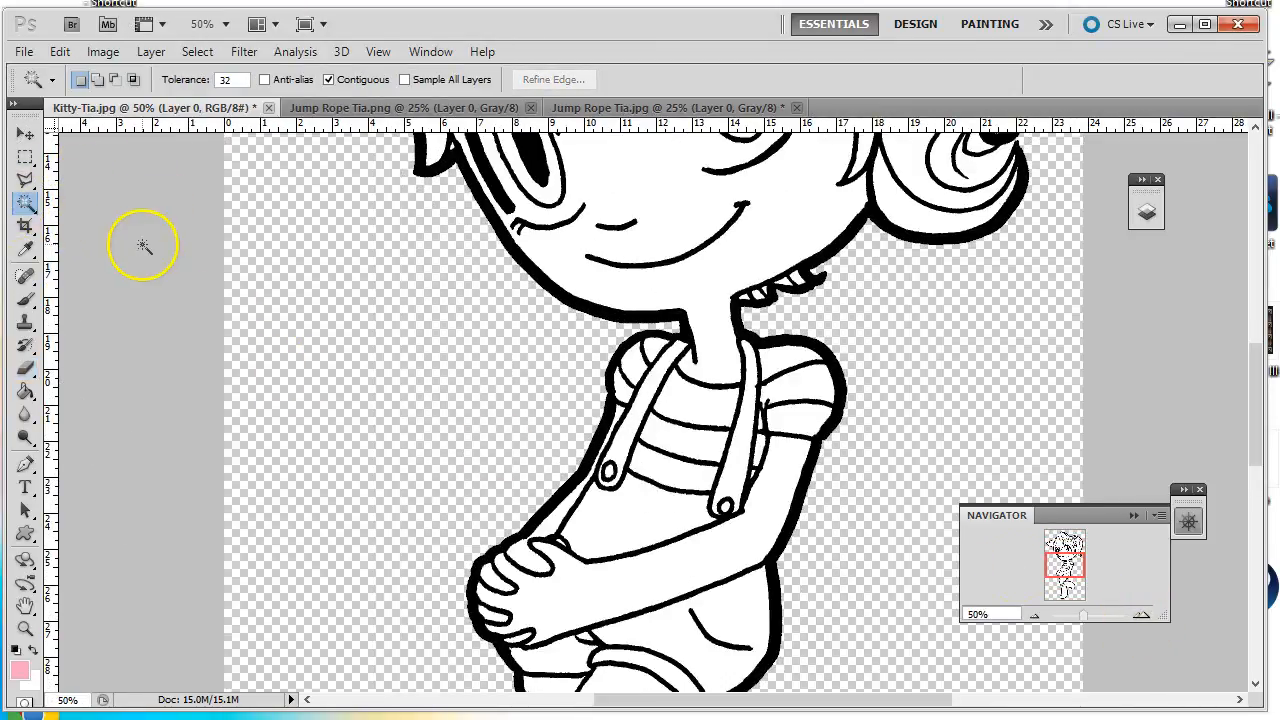
left_click_drag(1064, 563, 1075, 545)
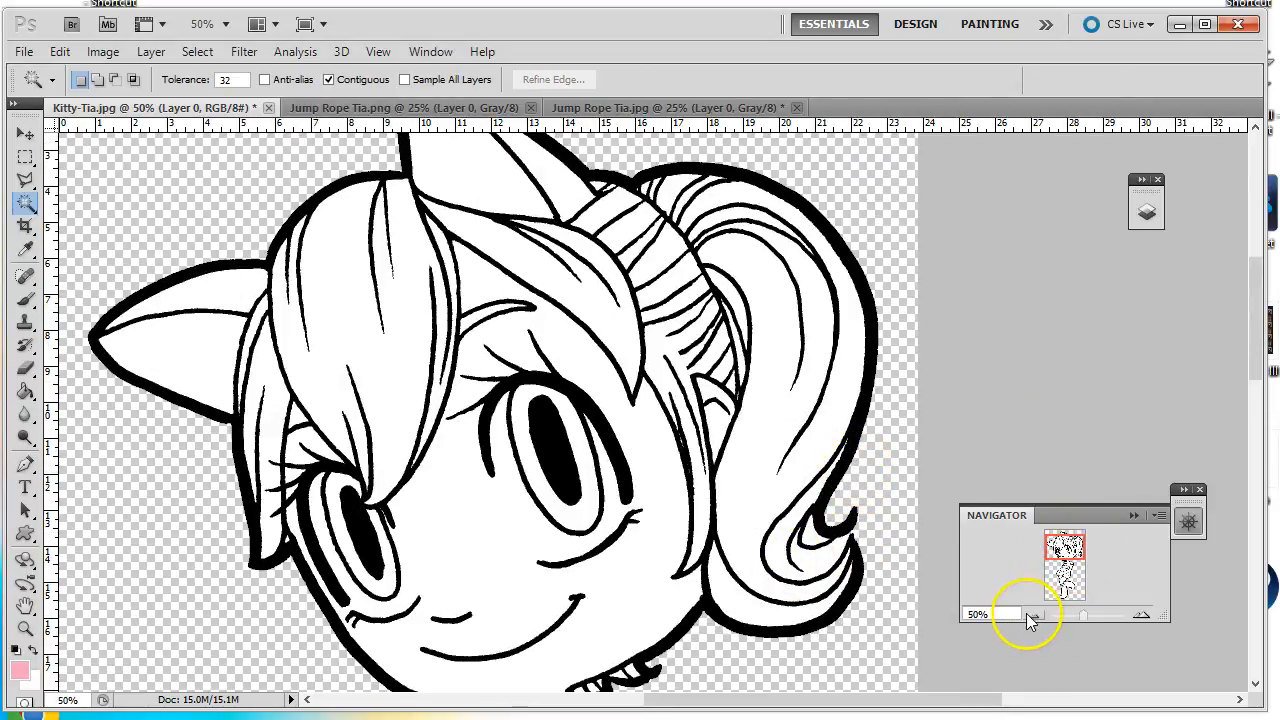
left_click(1030, 616)
left_click(1030, 616)
left_click(1030, 616)
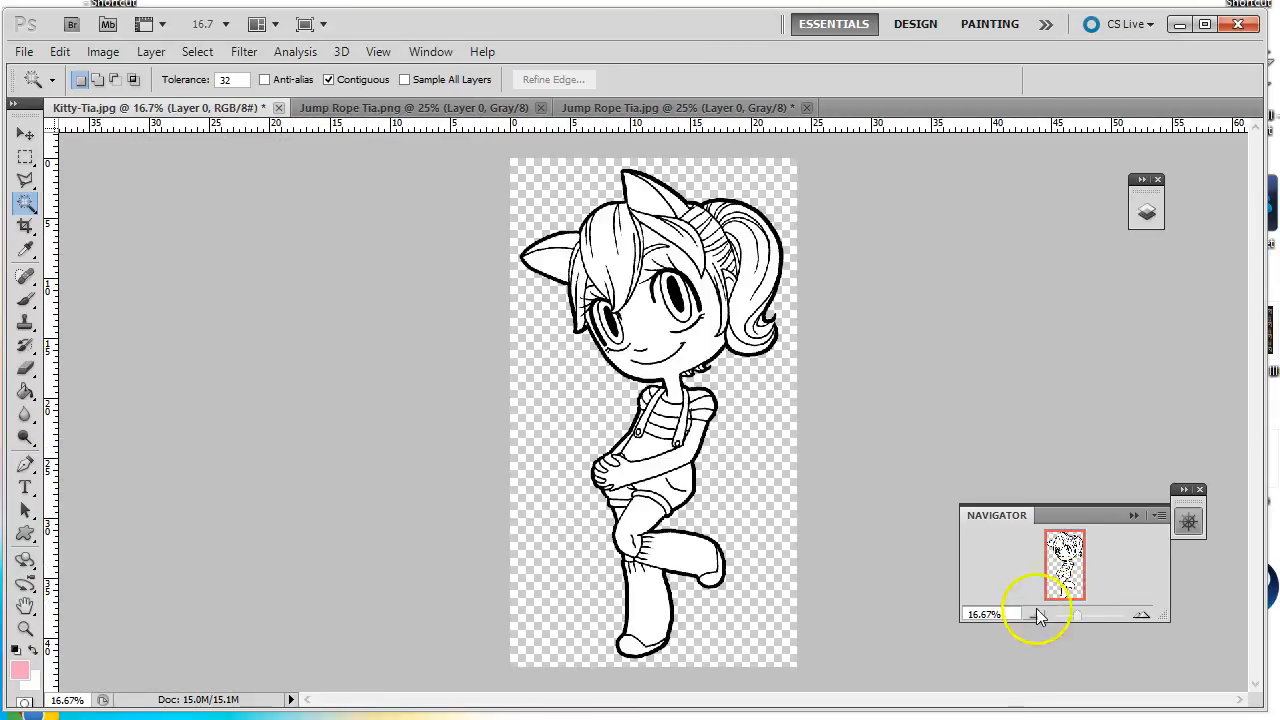
left_click(650, 108)
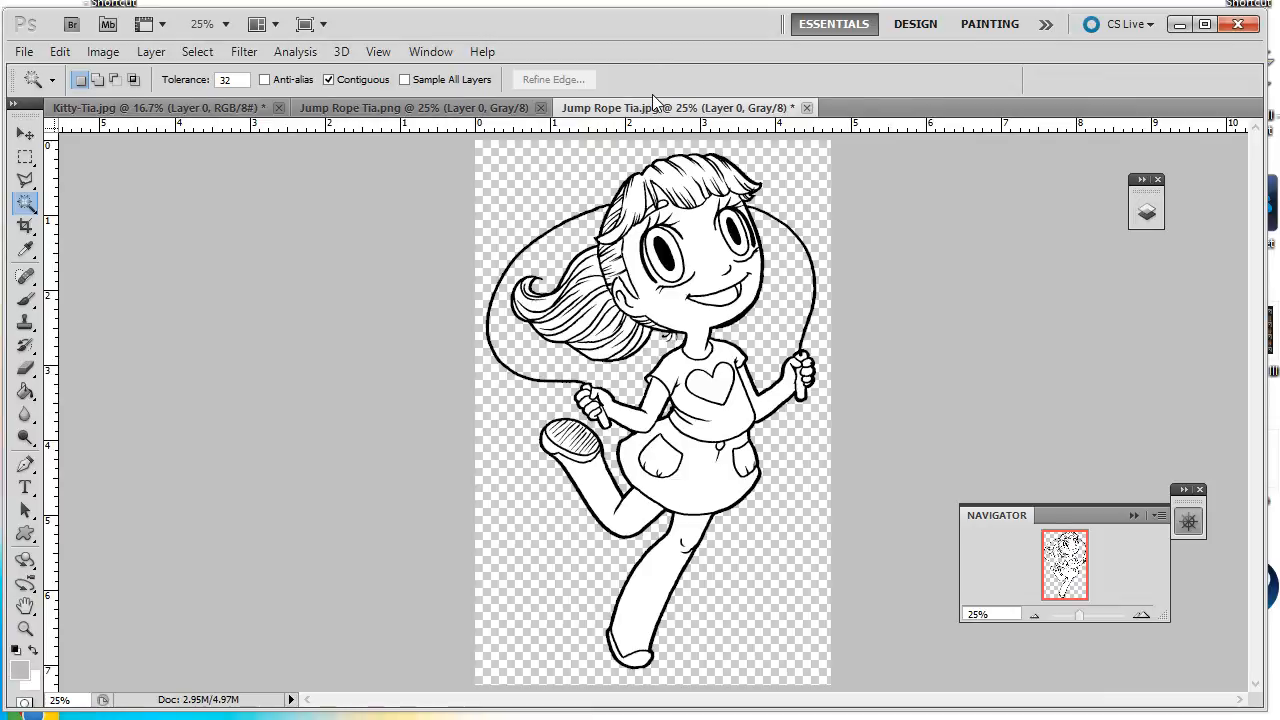